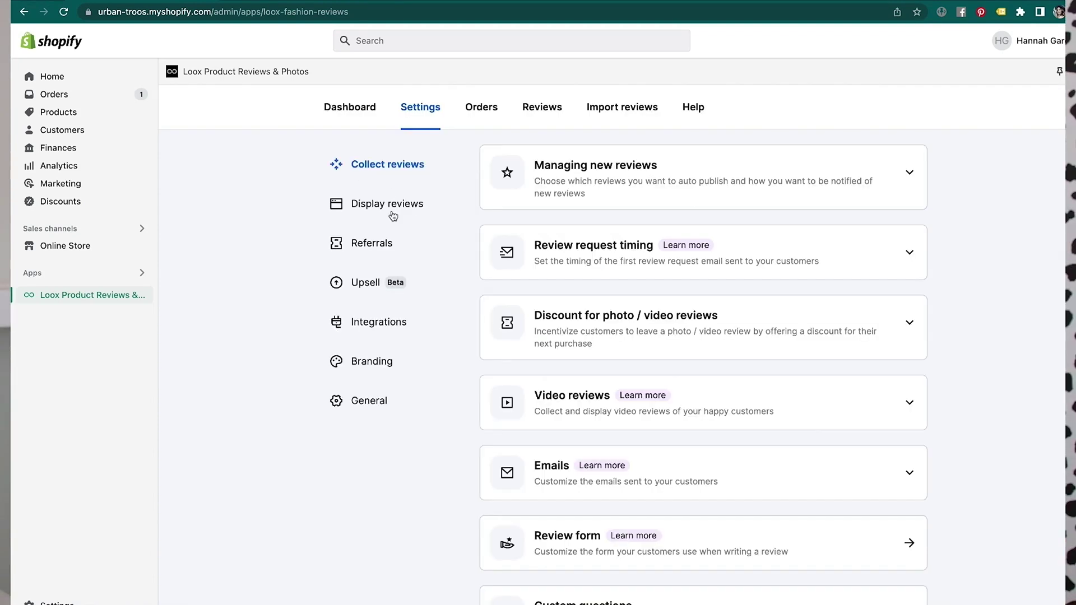
Show the Display reviews settings in Loox and load the urbantroos.com storefront in a new browser tab
click(393, 205)
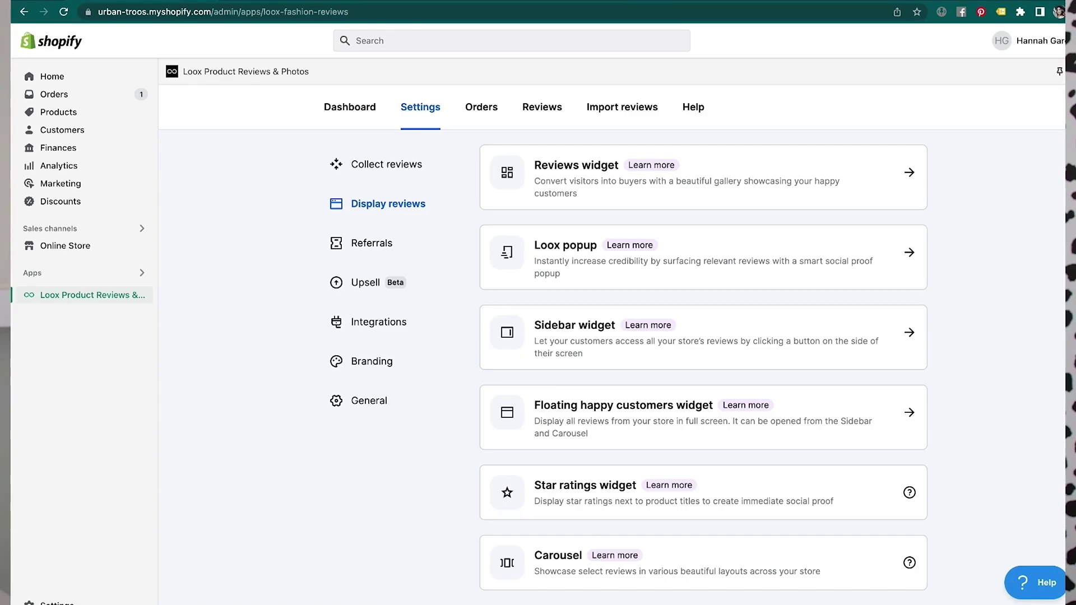
click(666, 1)
click(489, 10)
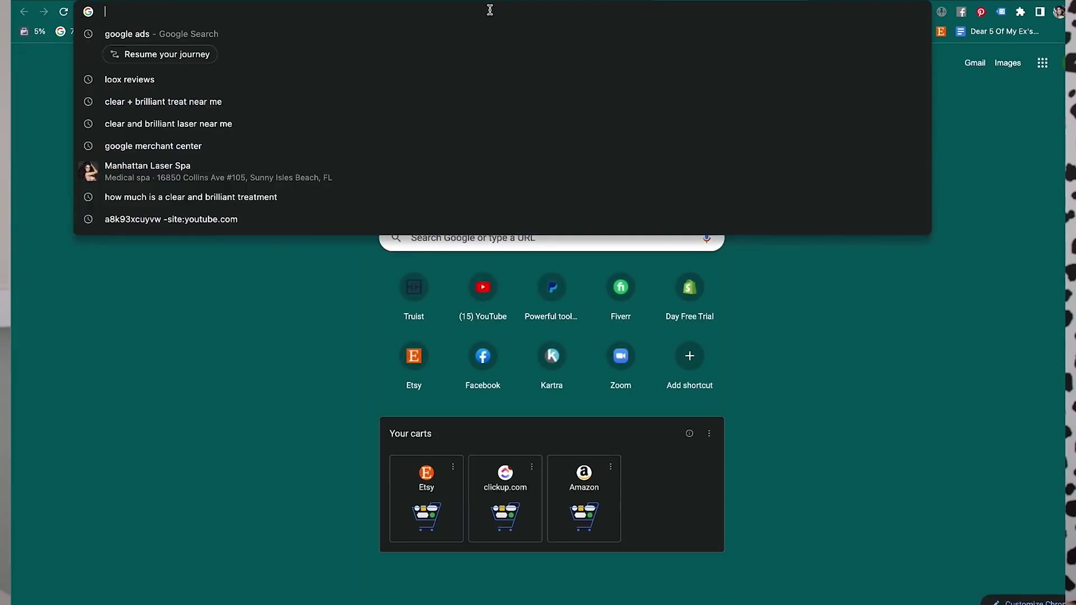
text(urban)
key(Return)
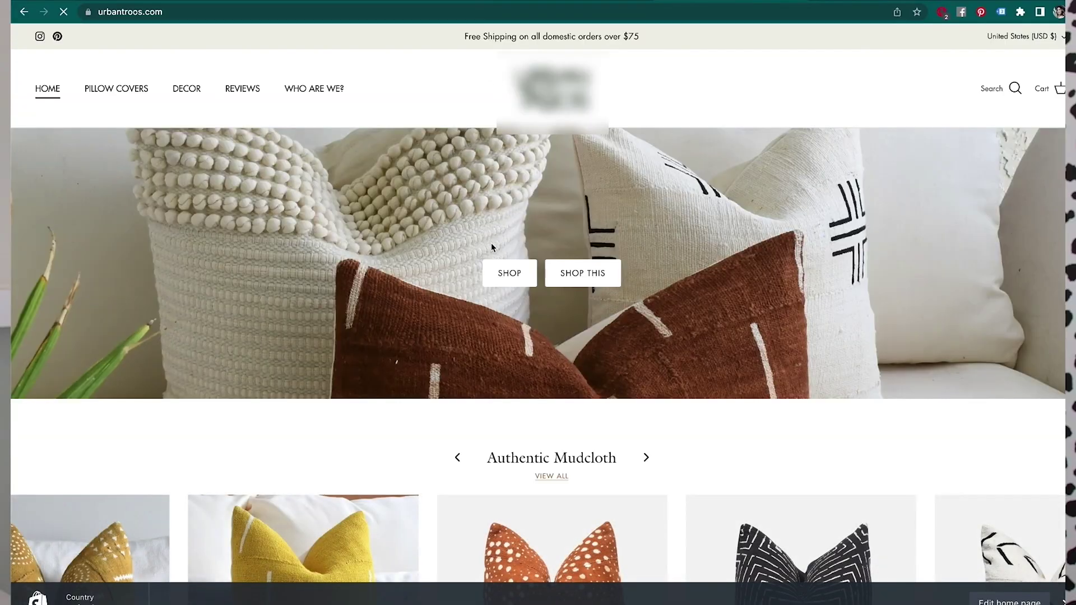
Open the PETIT CERCUE (Small Circles) product page and browse the customer reviews on the store's Reviews page
scroll(491, 247, down, 6)
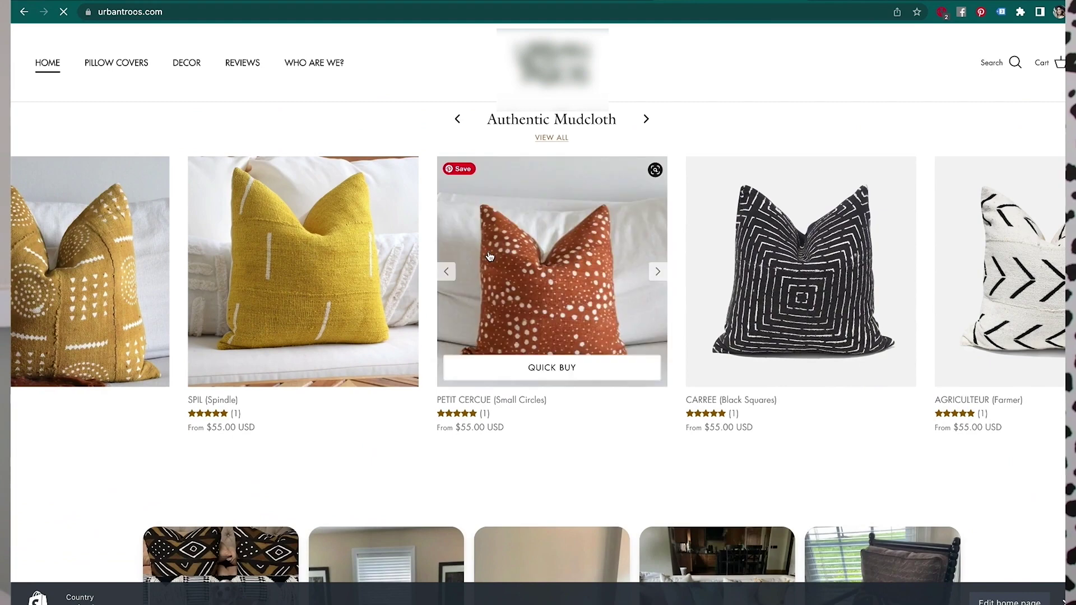
click(490, 256)
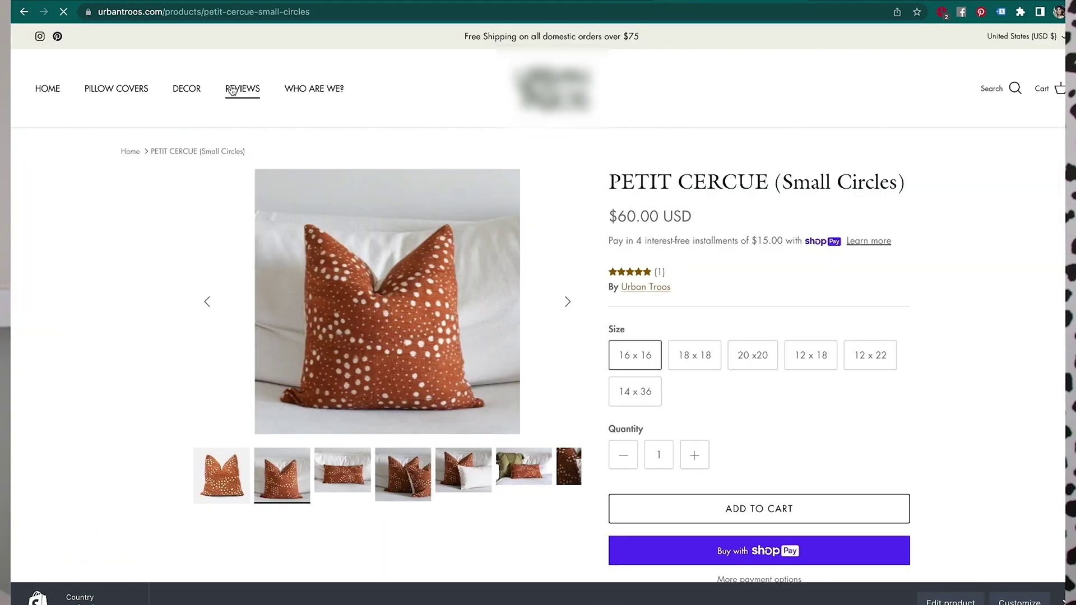
click(232, 90)
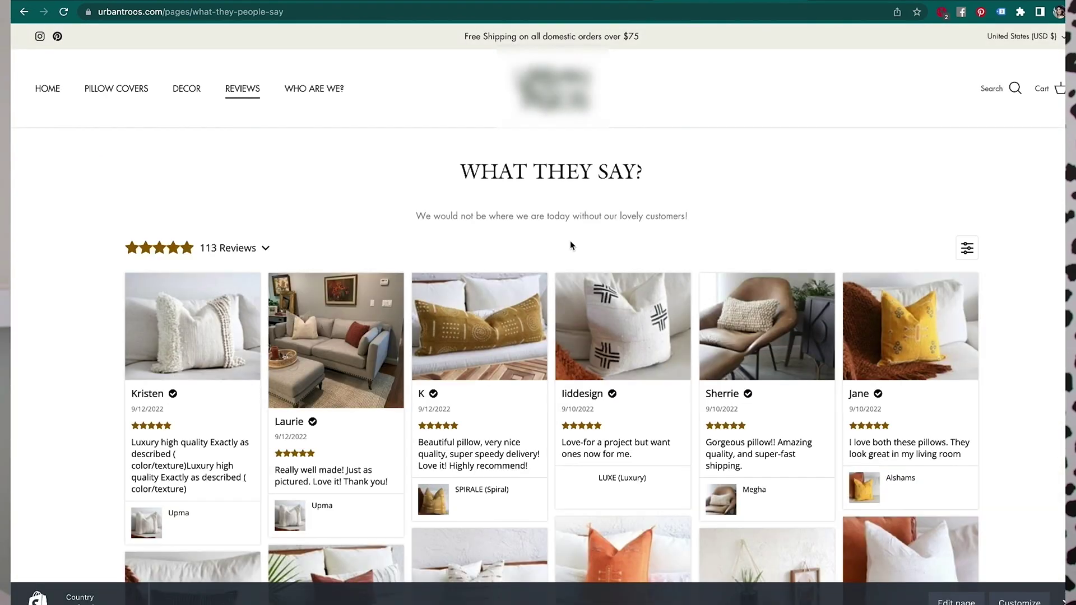
scroll(570, 241, down, 20)
scroll(569, 241, up, 3)
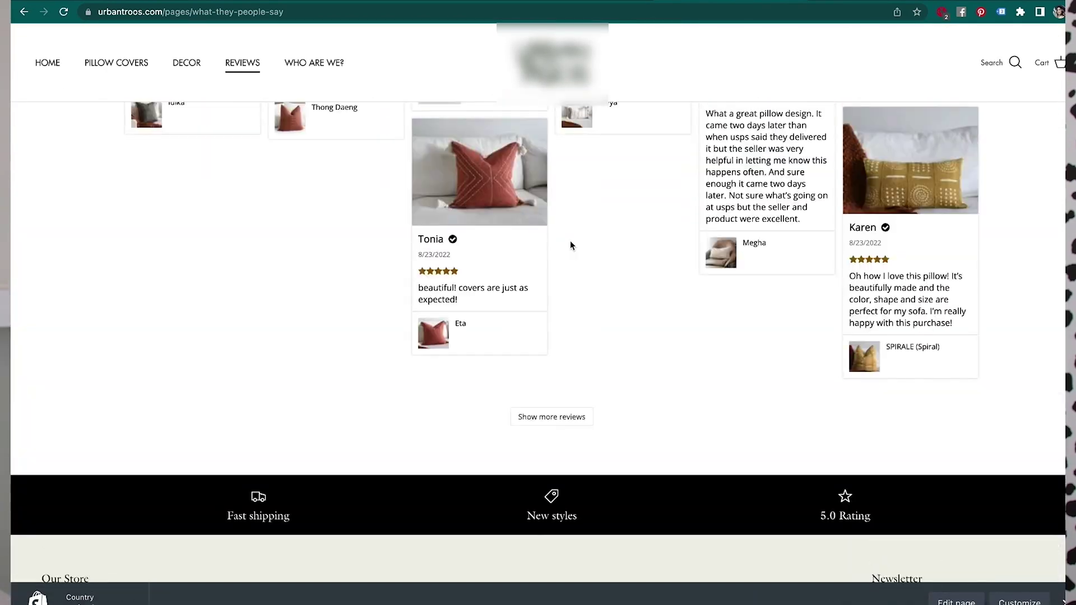
scroll(570, 241, up, 2)
scroll(573, 530, down, 12)
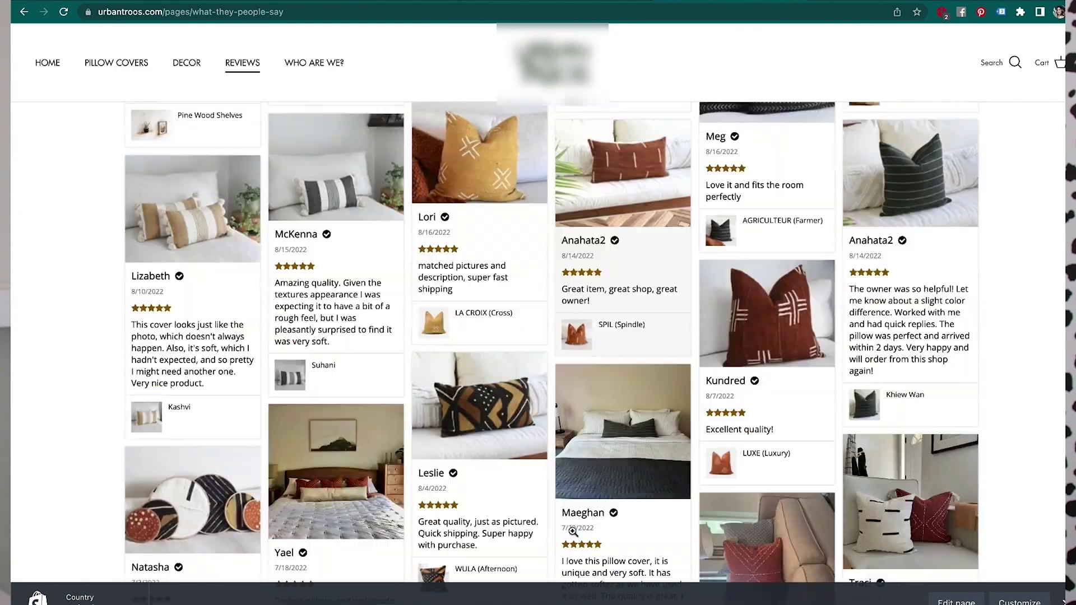
scroll(573, 530, up, 11)
scroll(572, 531, up, 15)
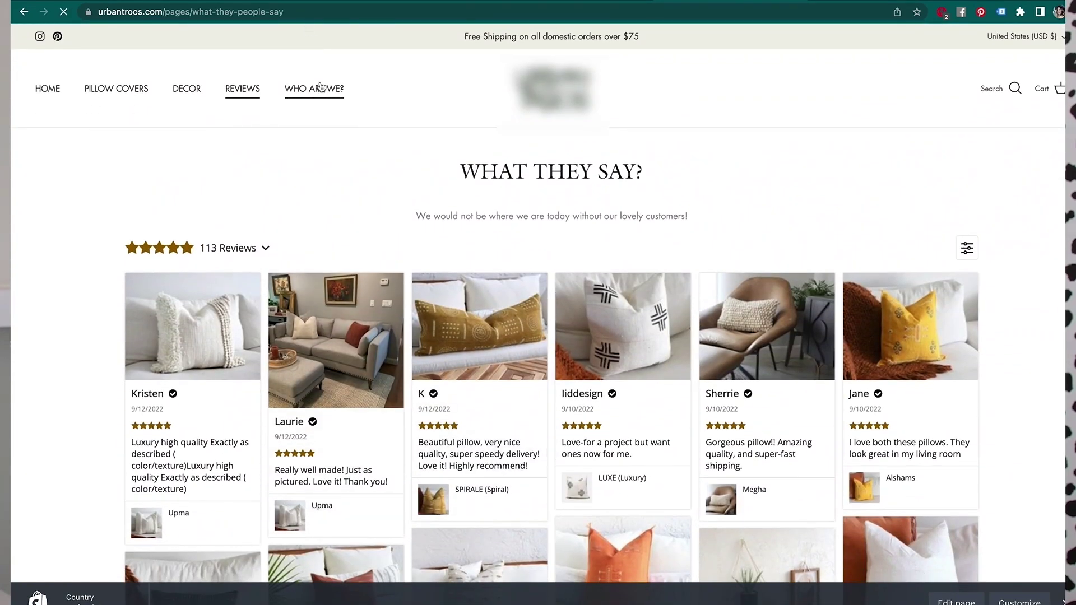
View the customer review carousel on the store's Who Are We page
scroll(471, 371, down, 6)
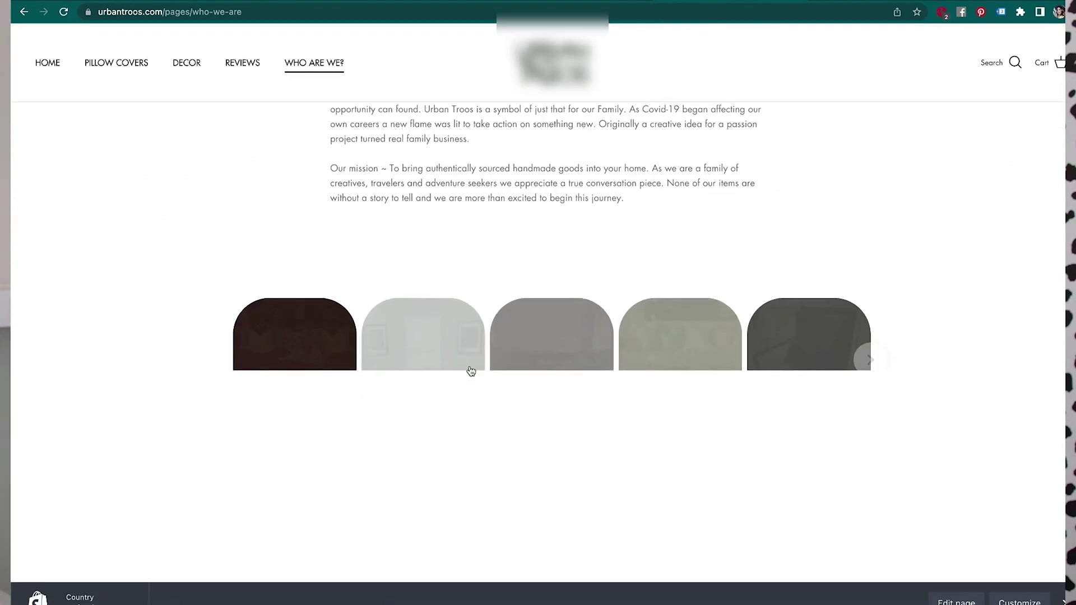
scroll(470, 371, down, 1)
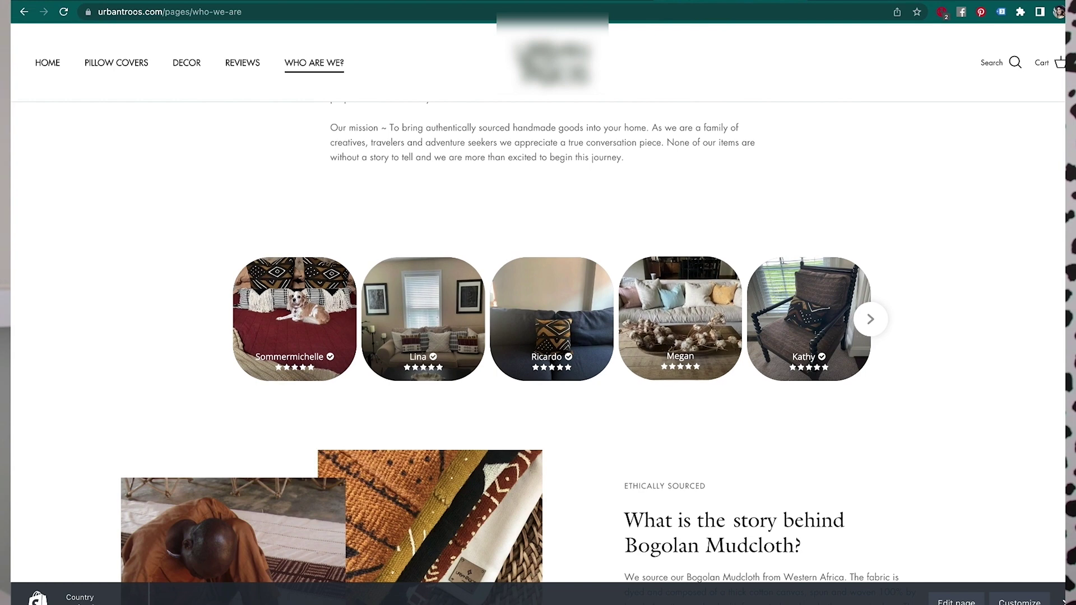
Load urbantroos.com in an incognito window and dismiss the 10% off email signup popup
click(54, 0)
click(79, 13)
text(urba)
key(Return)
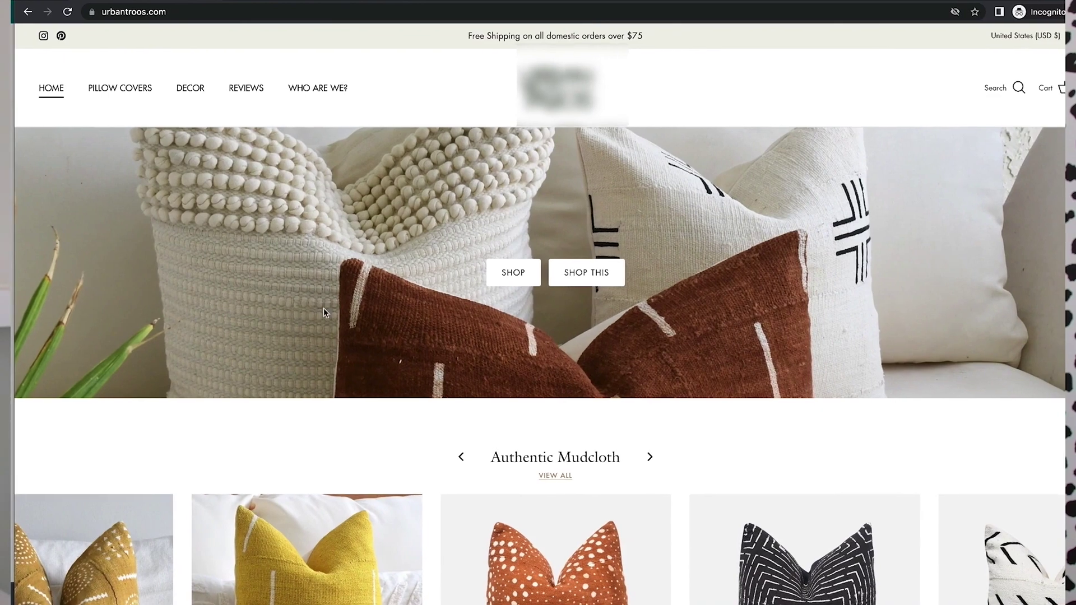
scroll(324, 308, down, 5)
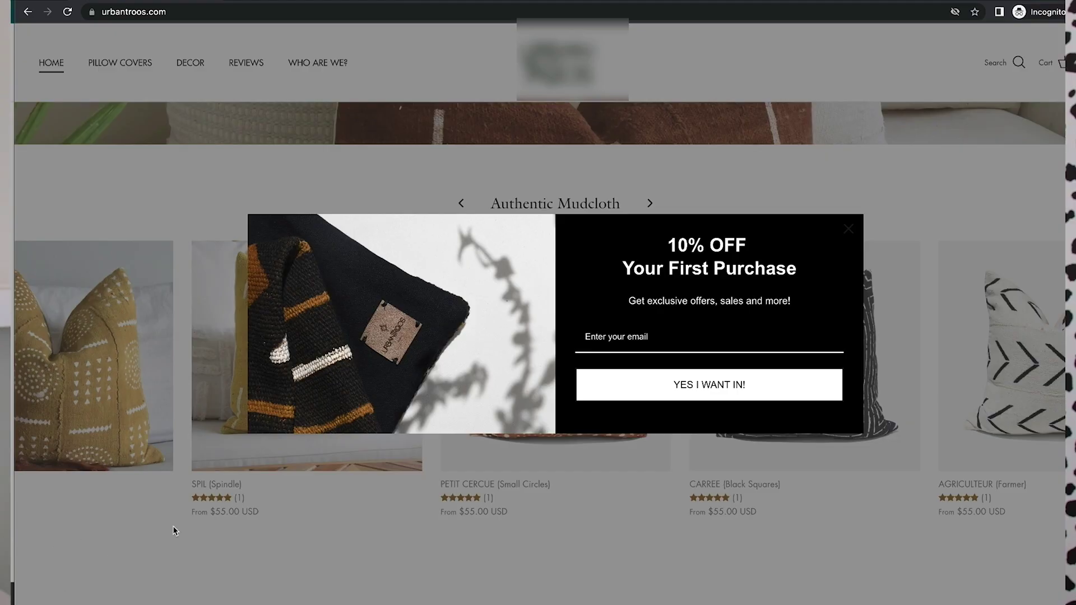
click(850, 234)
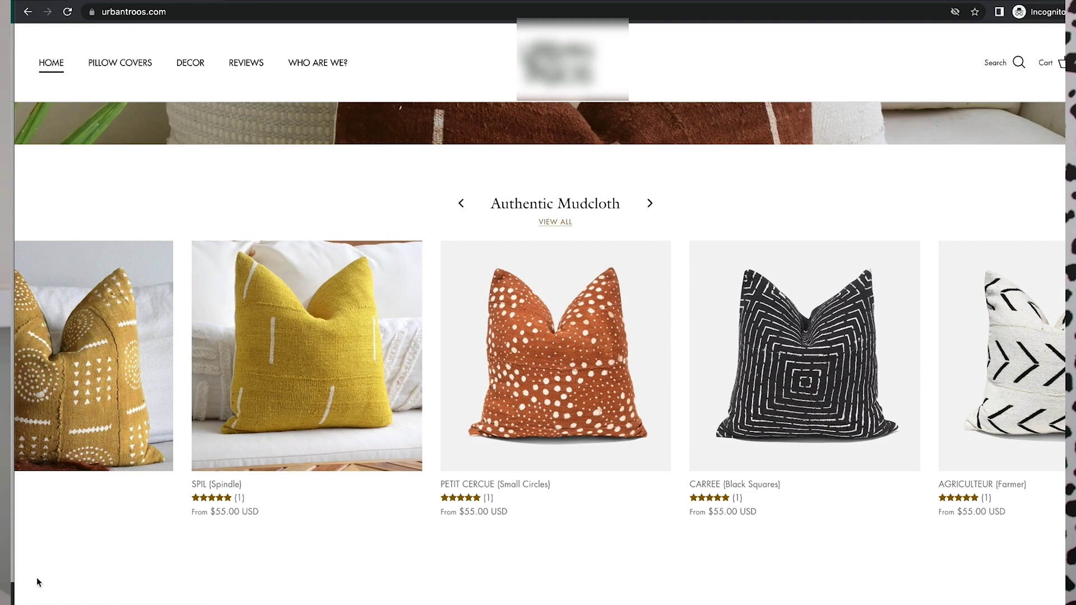
Examine the Loox review popup and the review carousel on the storefront's home page
scroll(39, 586, down, 3)
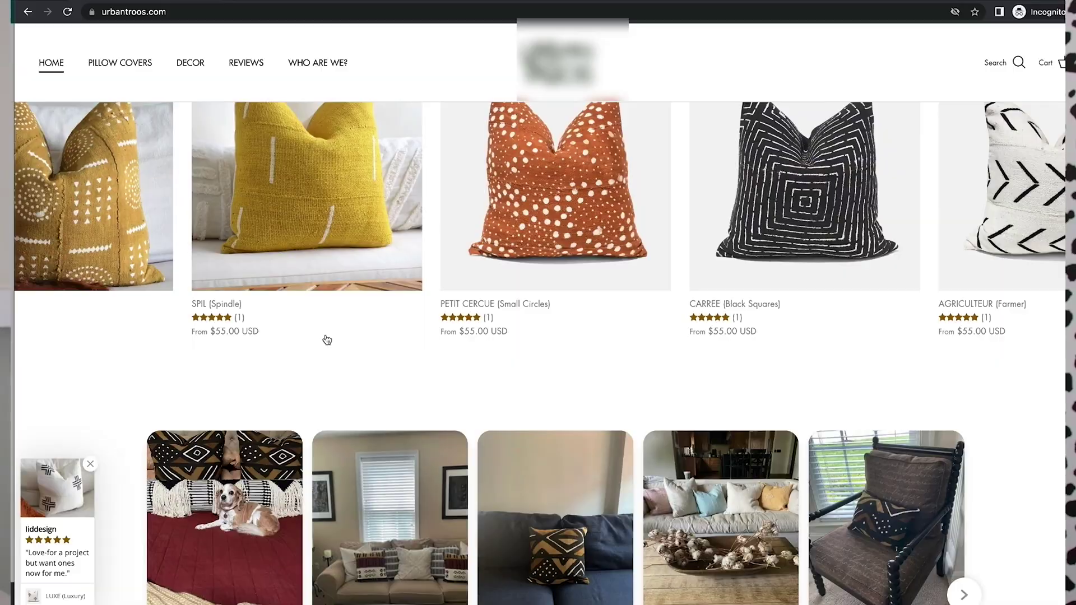
scroll(325, 337, up, 10)
scroll(325, 334, down, 6)
scroll(325, 334, down, 10)
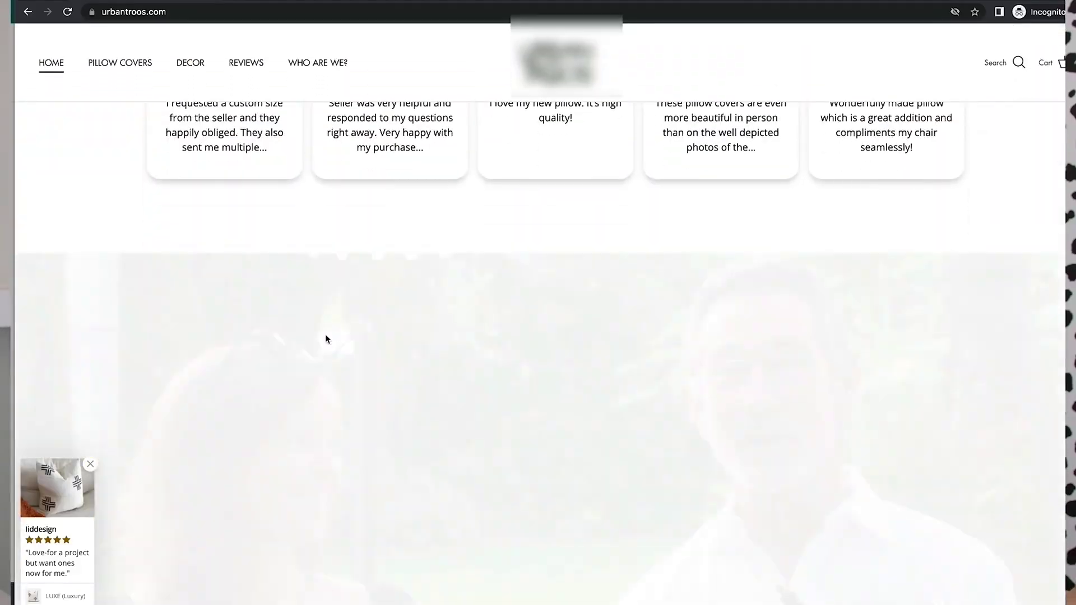
scroll(325, 334, up, 15)
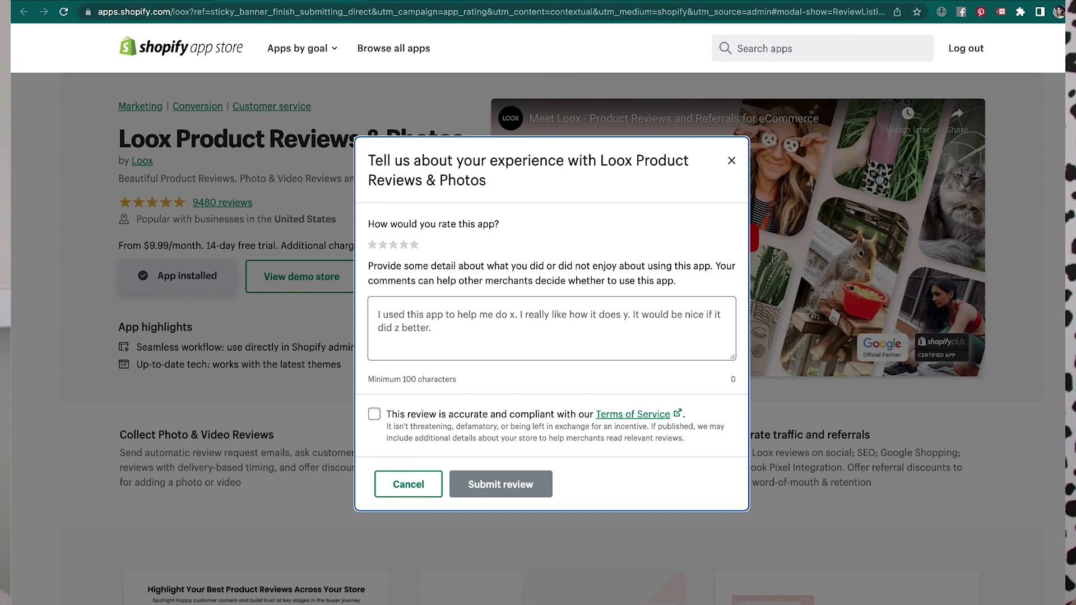
Dismiss the app rating dialog and look through the Reviews widget settings in Loox's Display reviews section
key(Escape)
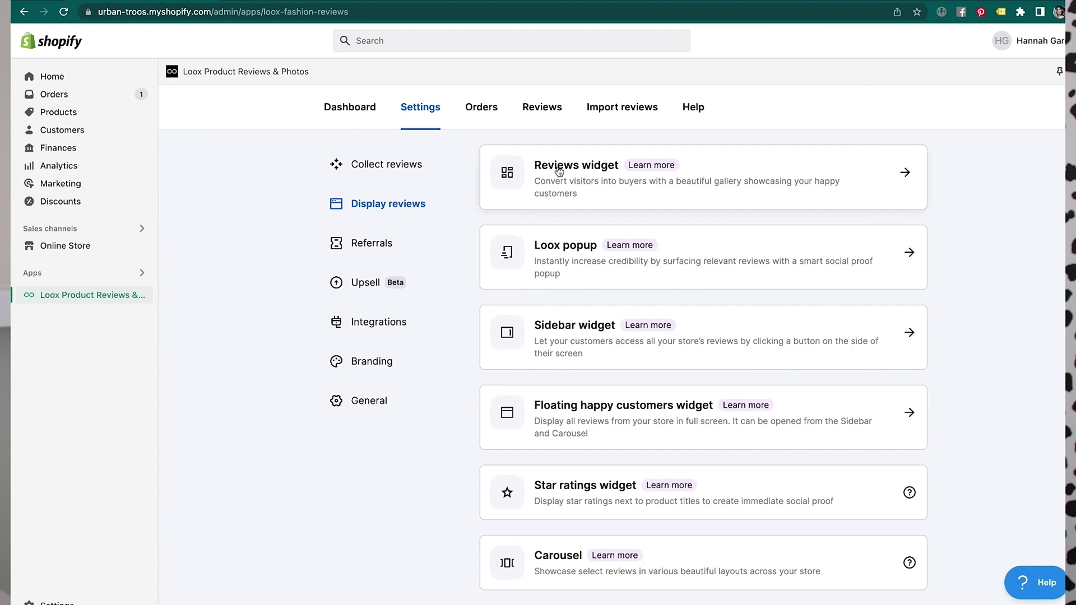
click(808, 176)
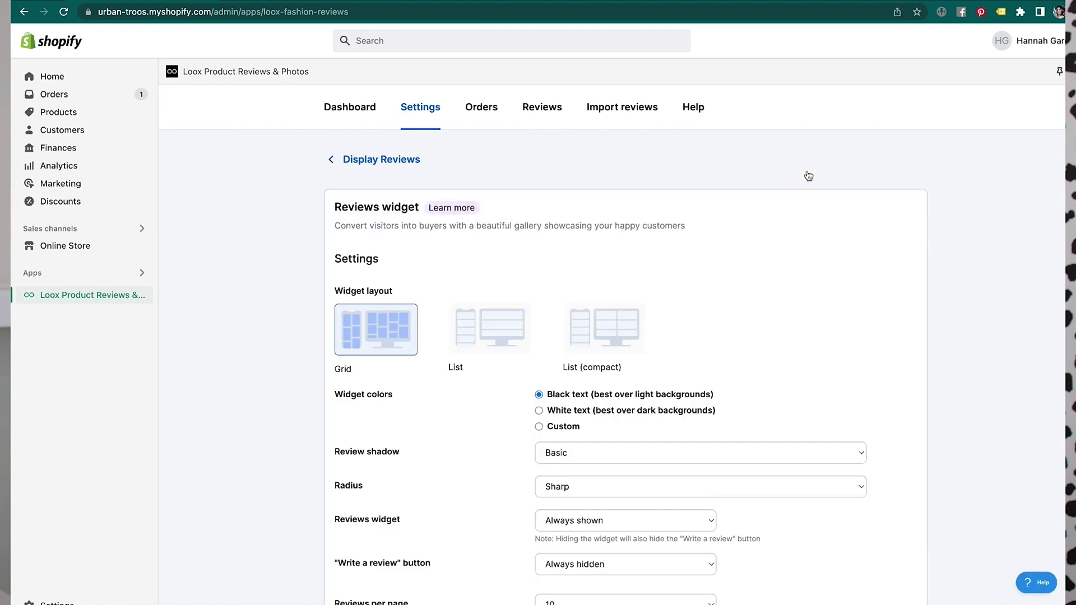
scroll(429, 331, down, 5)
scroll(424, 352, down, 2)
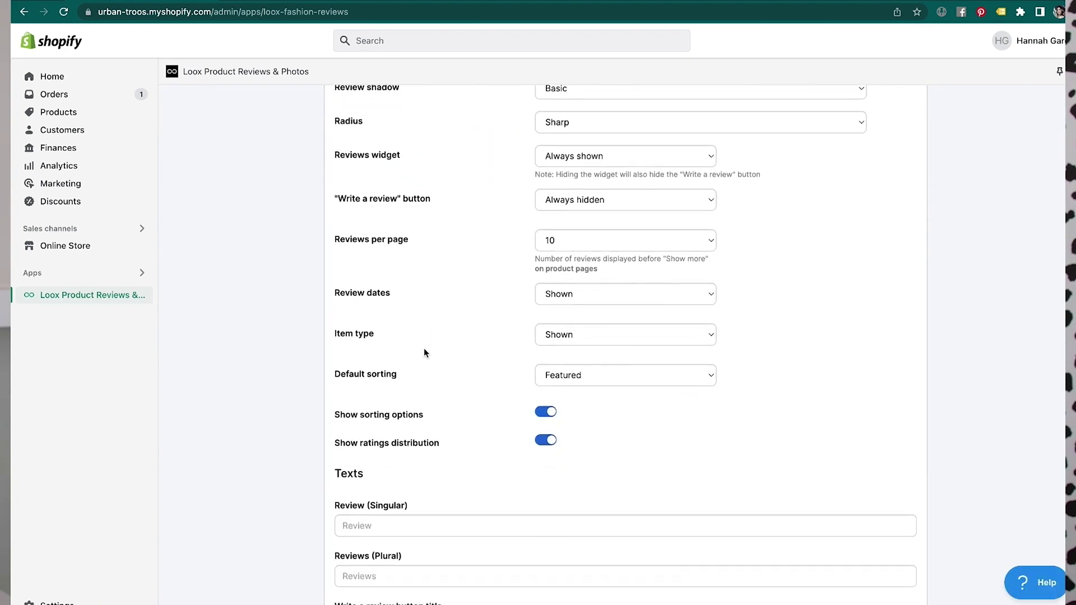
scroll(393, 252, up, 7)
click(340, 160)
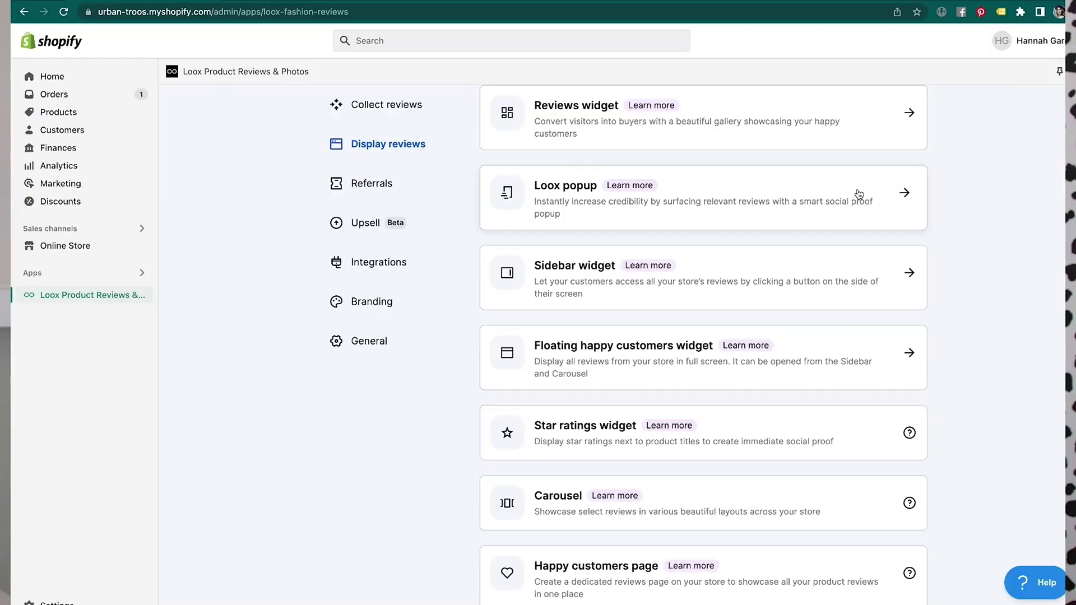
Look over the Loox popup settings and return to the Display reviews overview
click(859, 195)
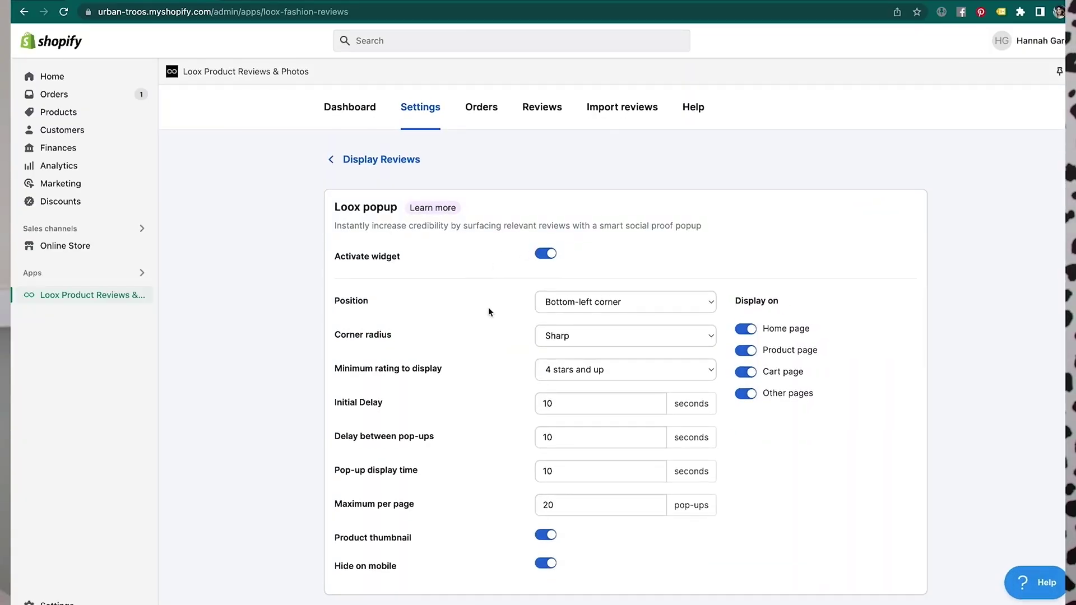
click(372, 159)
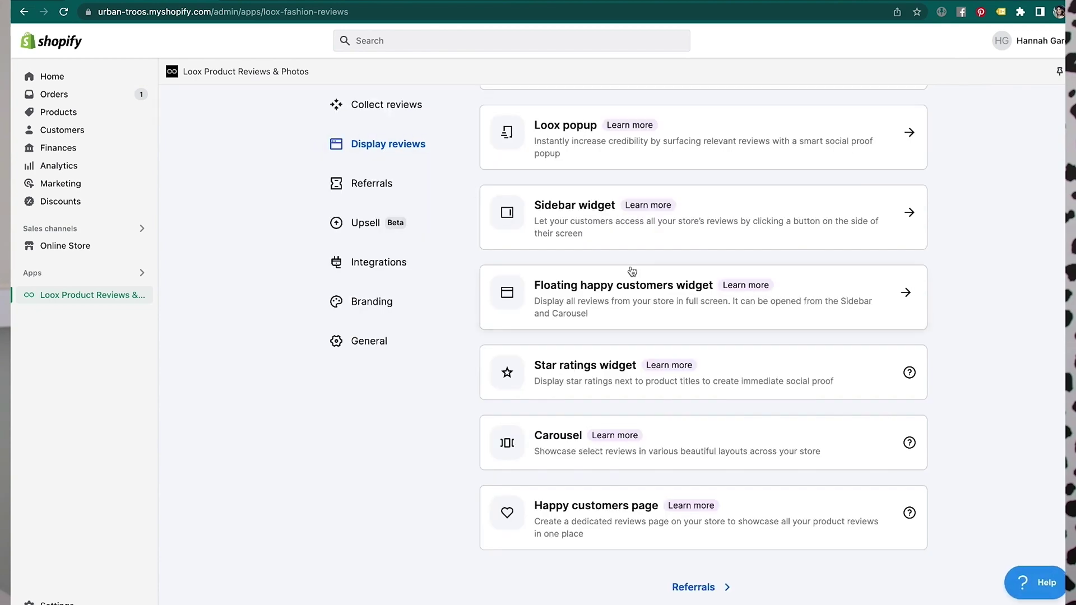
scroll(632, 271, up, 3)
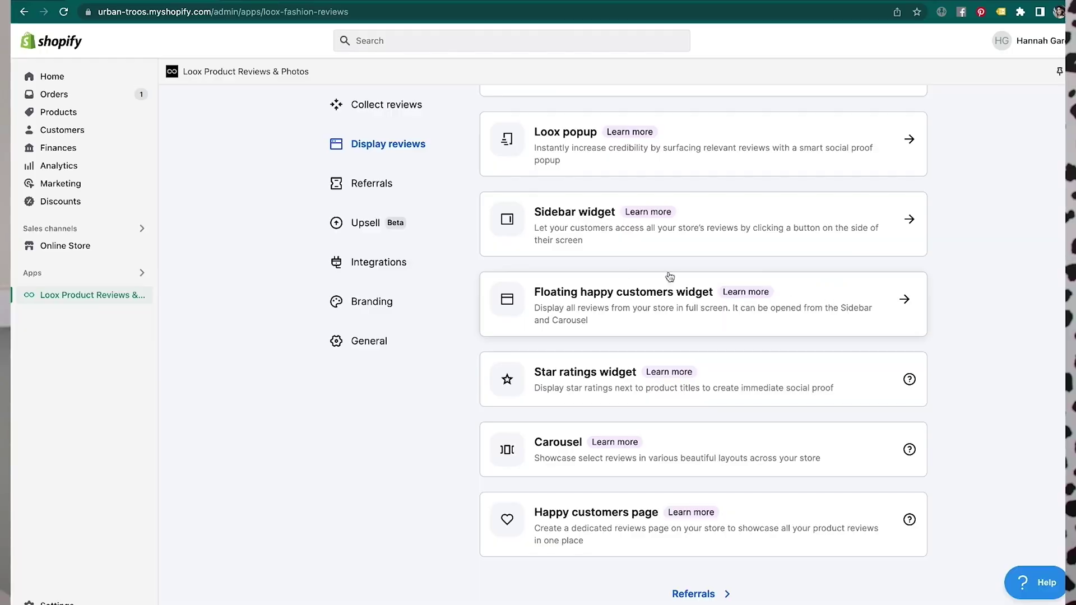
Look over the Floating happy customers widget settings and return to the Display reviews overview
click(818, 300)
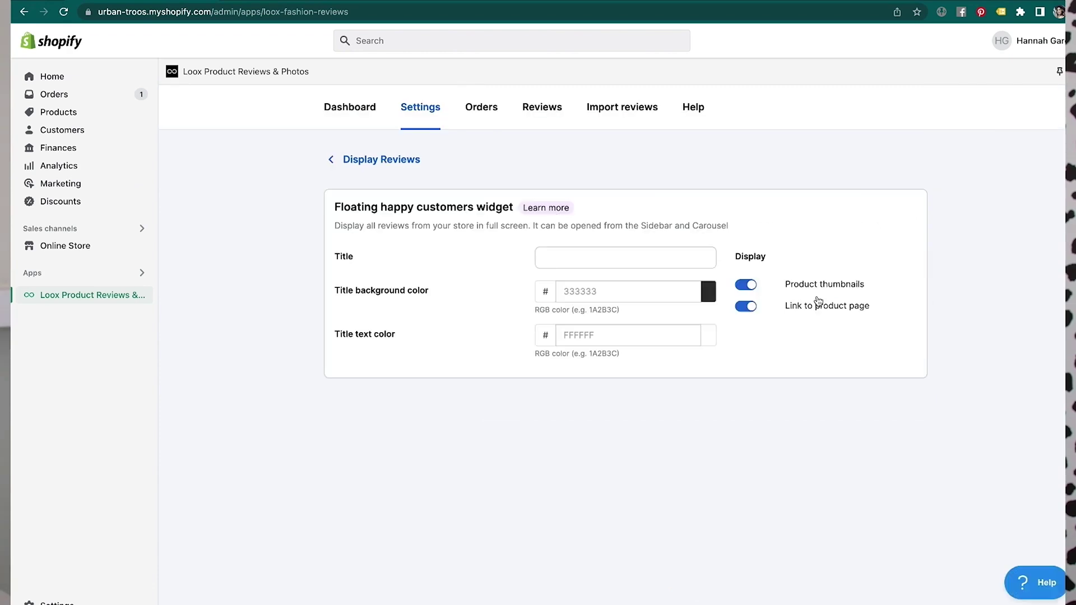
click(367, 162)
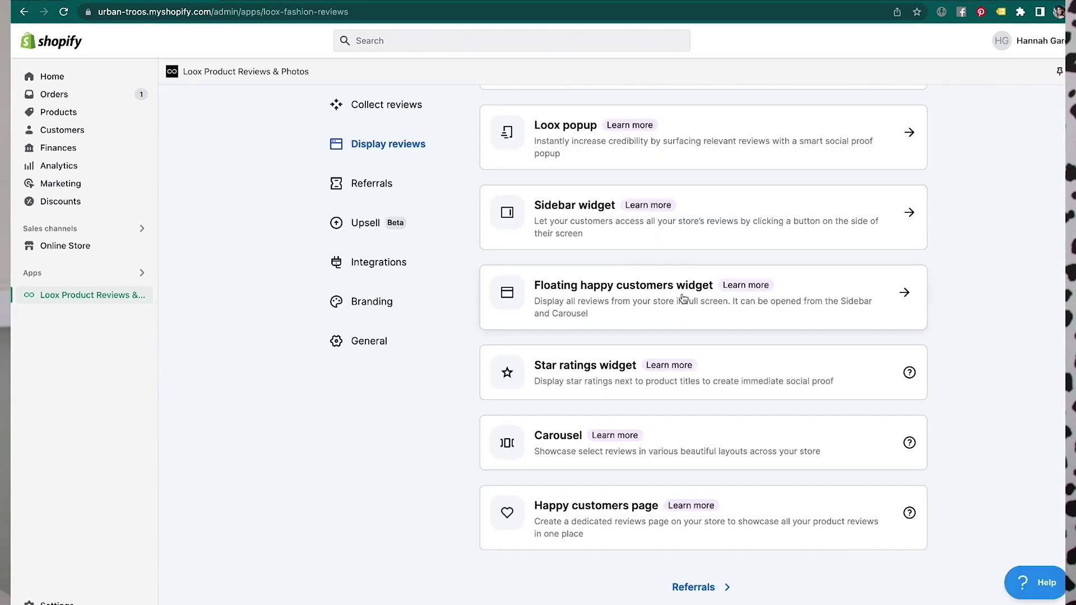
scroll(672, 288, up, 2)
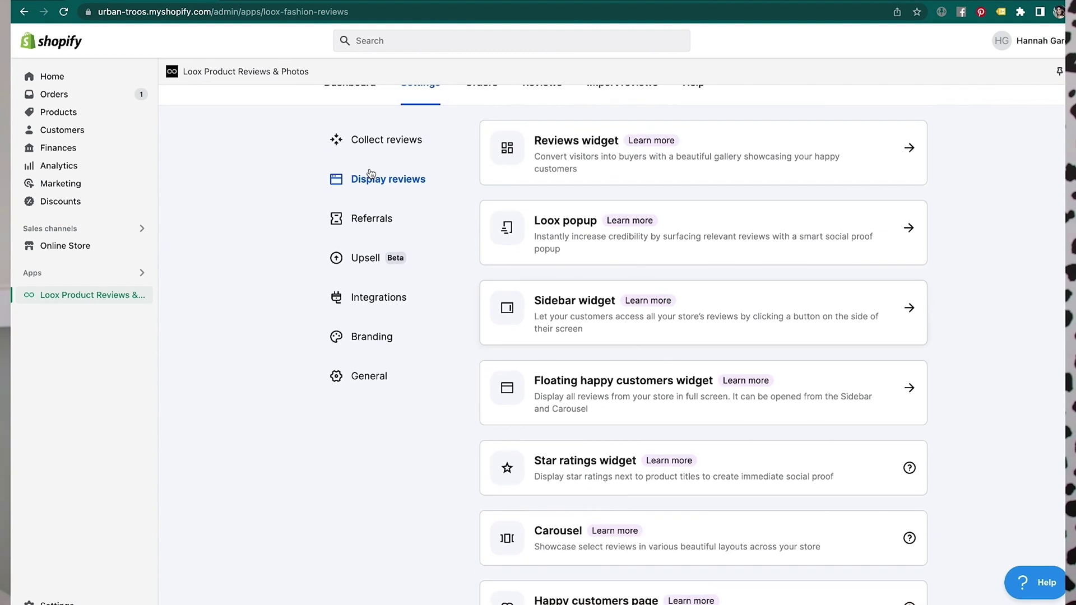
Open the live Symmetry theme of the online store for customizing
click(61, 247)
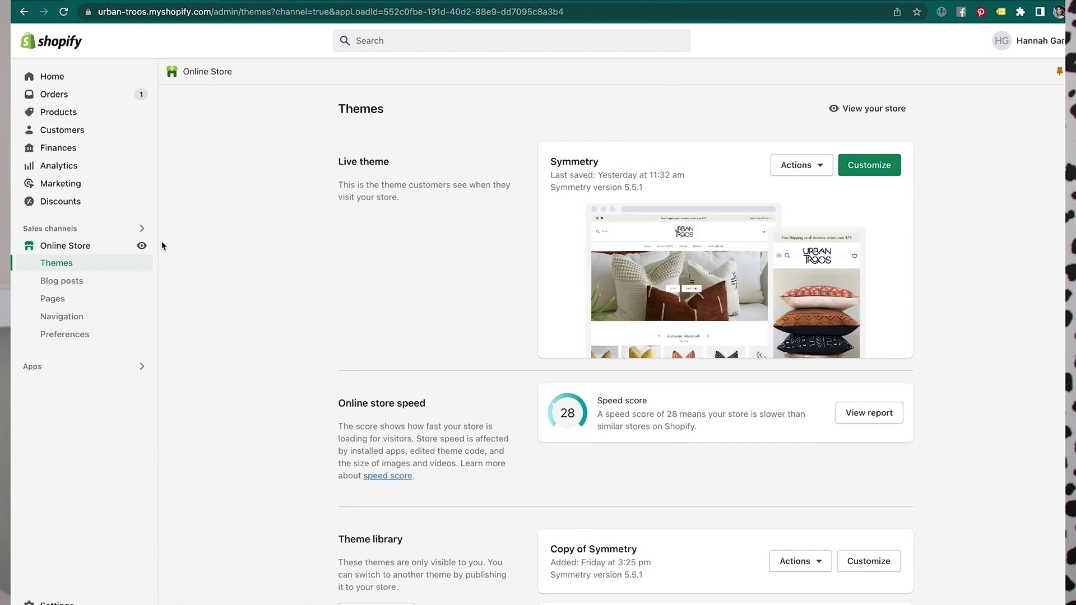
click(877, 165)
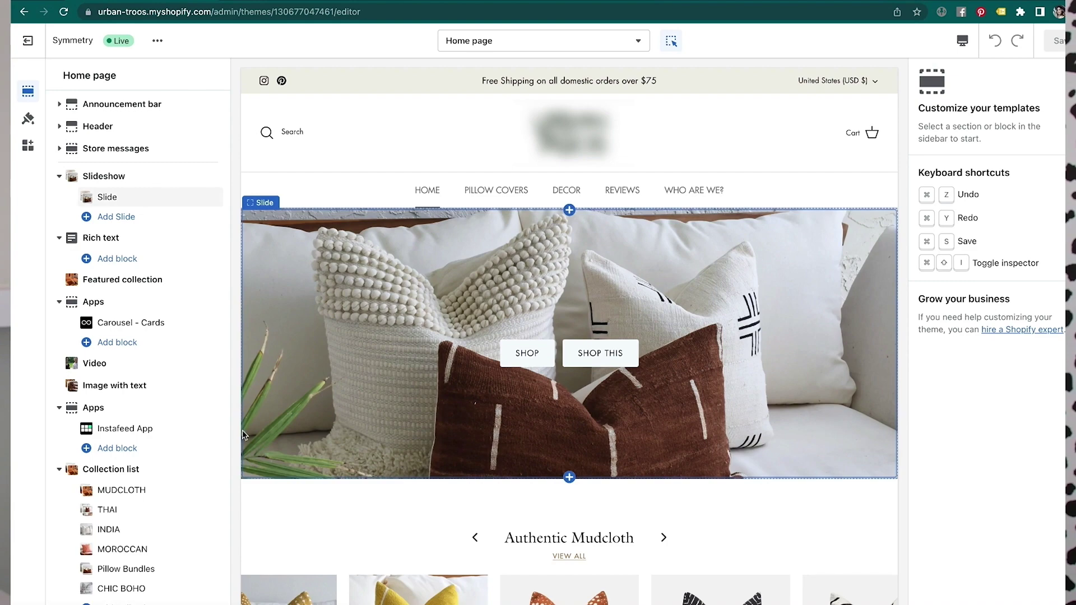
Add the Loox Carousel - Cards section to the home page below the Collection list, dismissing the preview's 10% off popup
scroll(157, 486, down, 2)
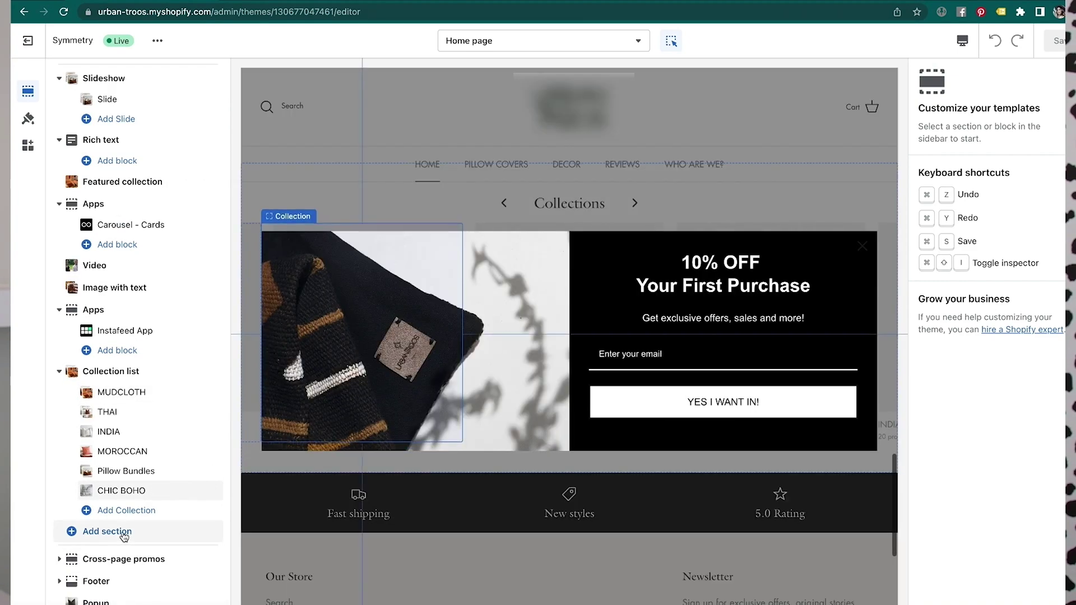
click(124, 534)
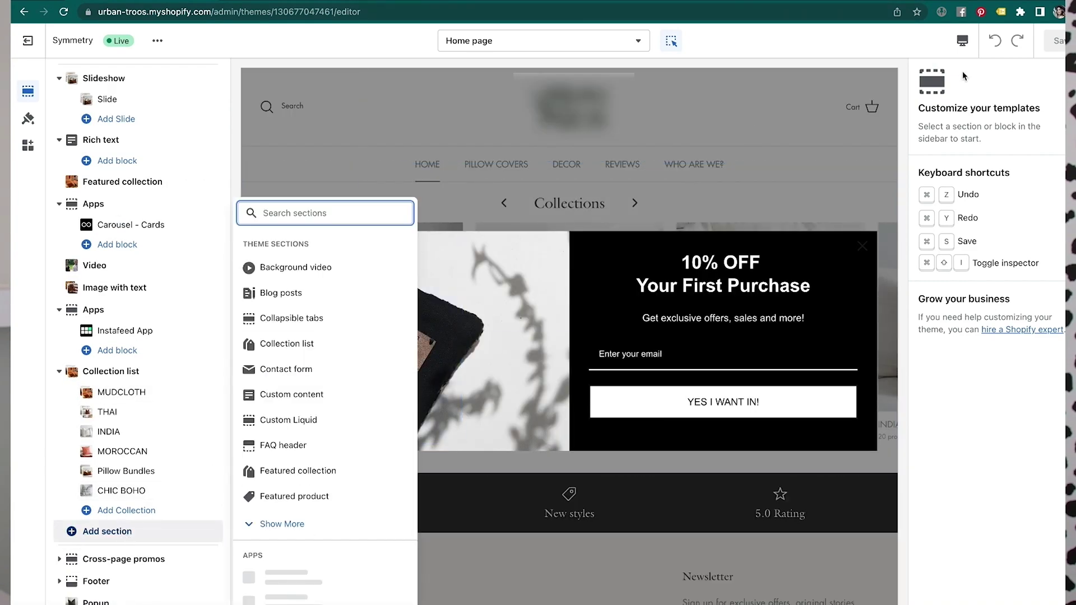
scroll(330, 409, down, 5)
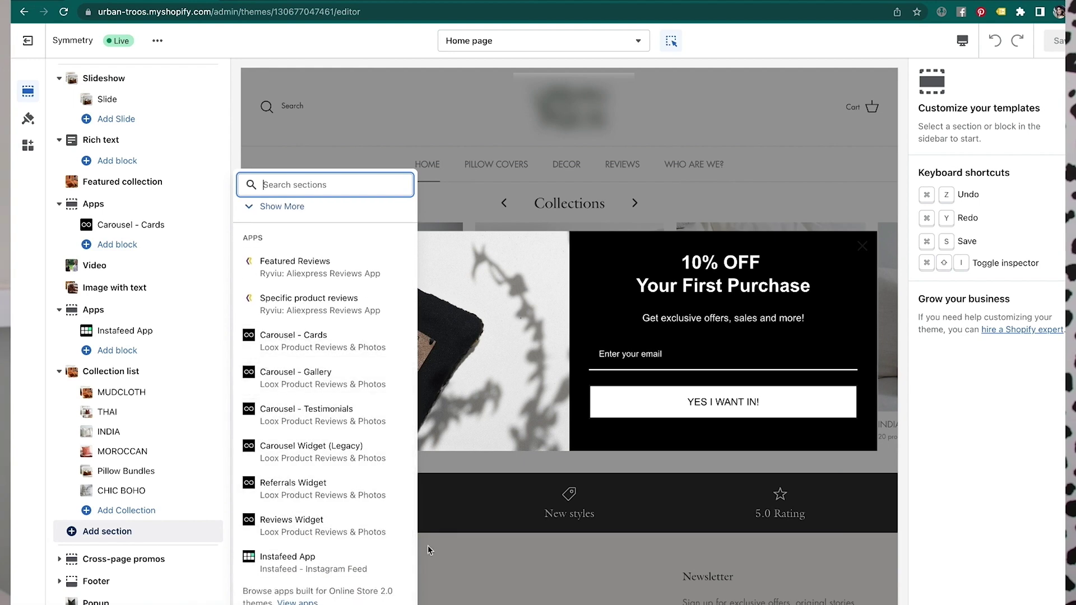
click(860, 245)
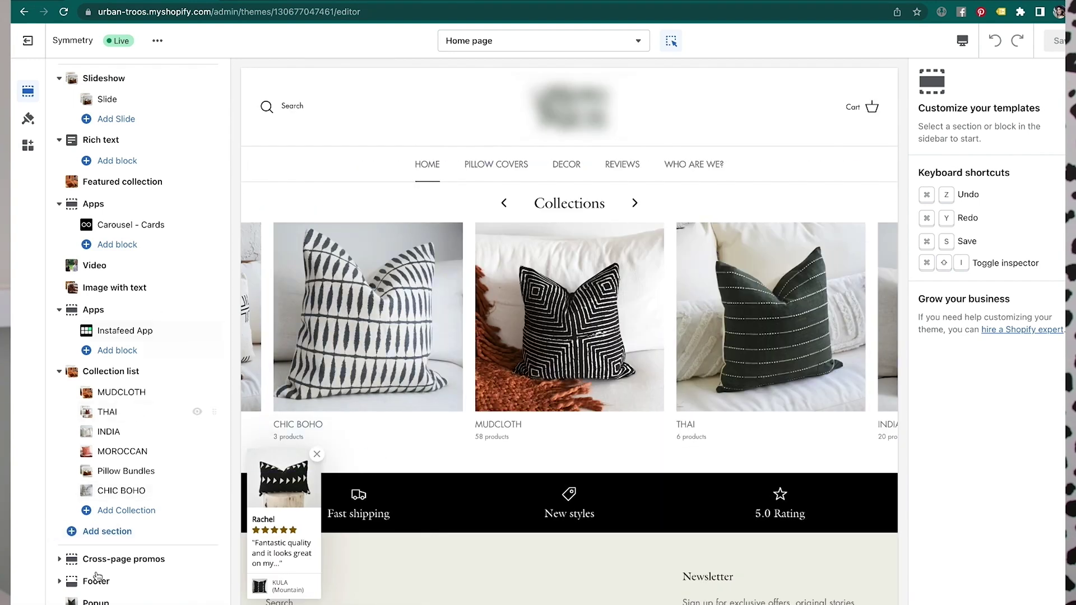
click(111, 530)
scroll(297, 443, down, 5)
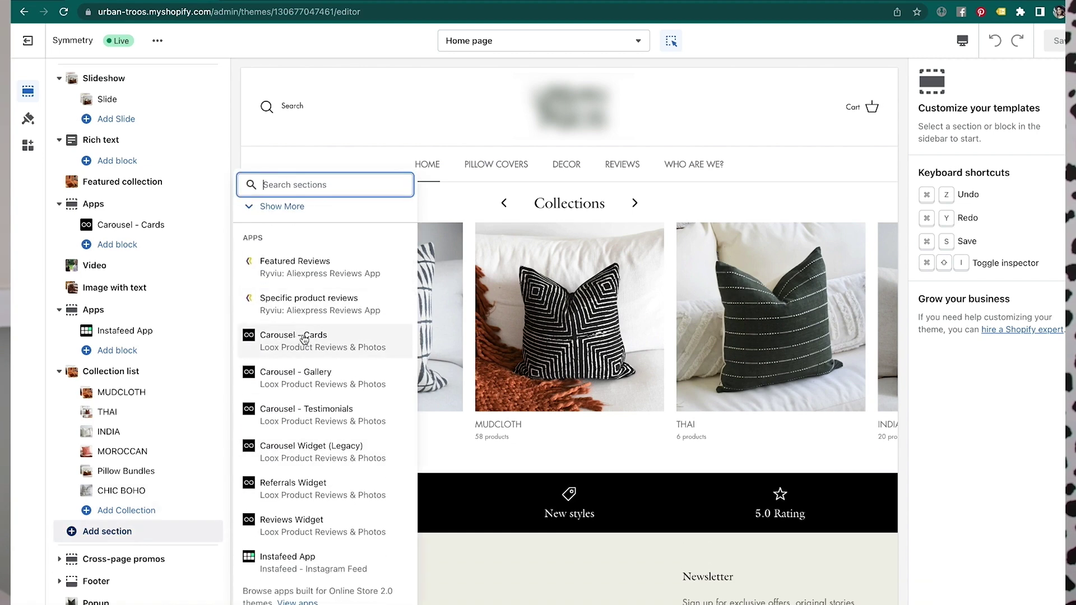
click(303, 339)
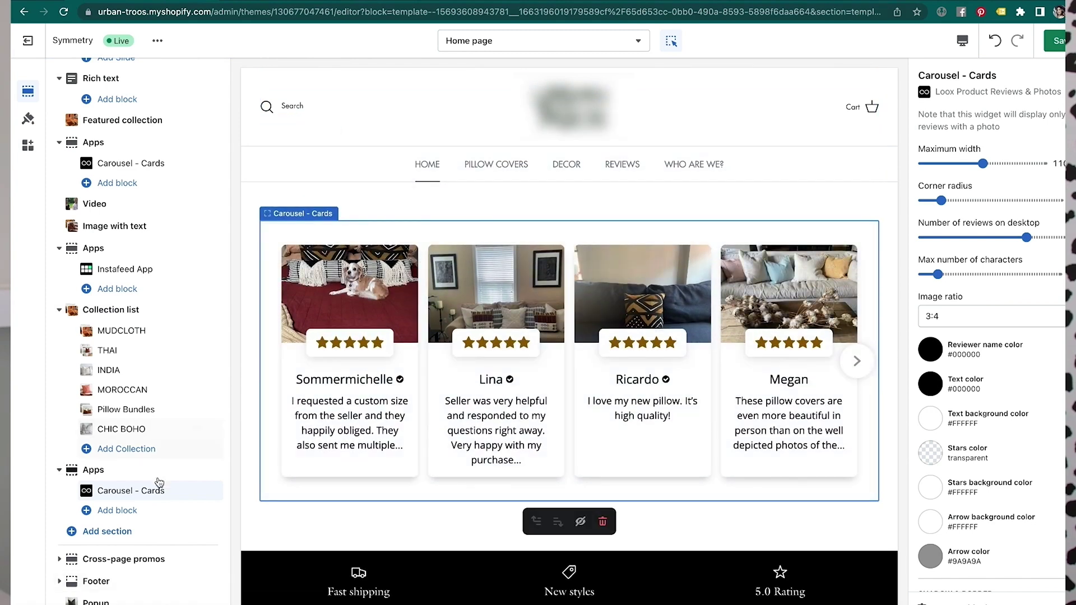
Add the Loox Carousel - Gallery and Carousel - Testimonials blocks beneath the Carousel - Cards block in the Apps section under Collection list
click(126, 511)
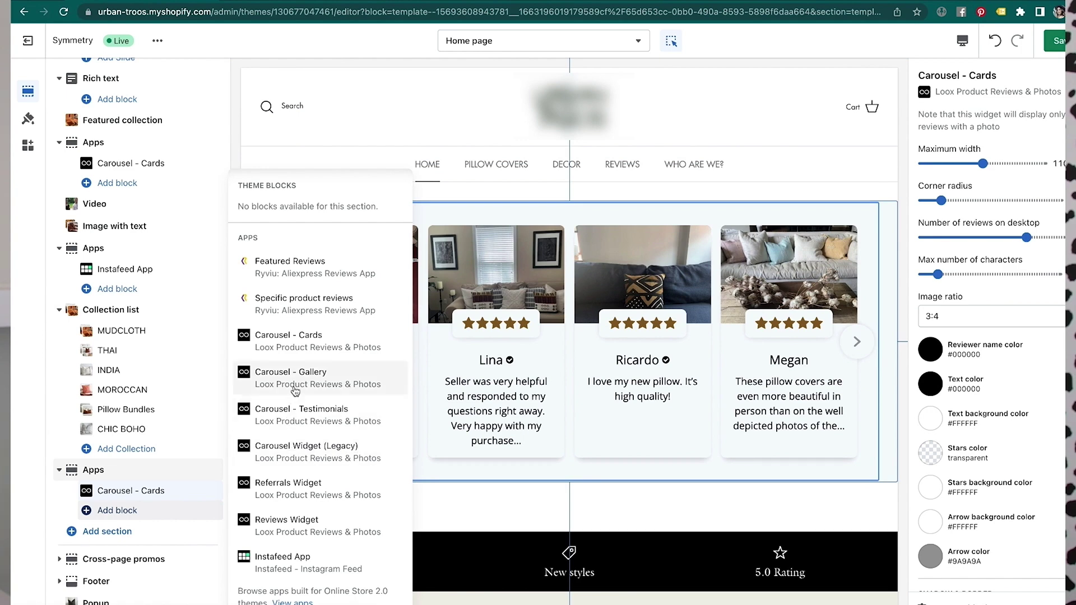
click(350, 378)
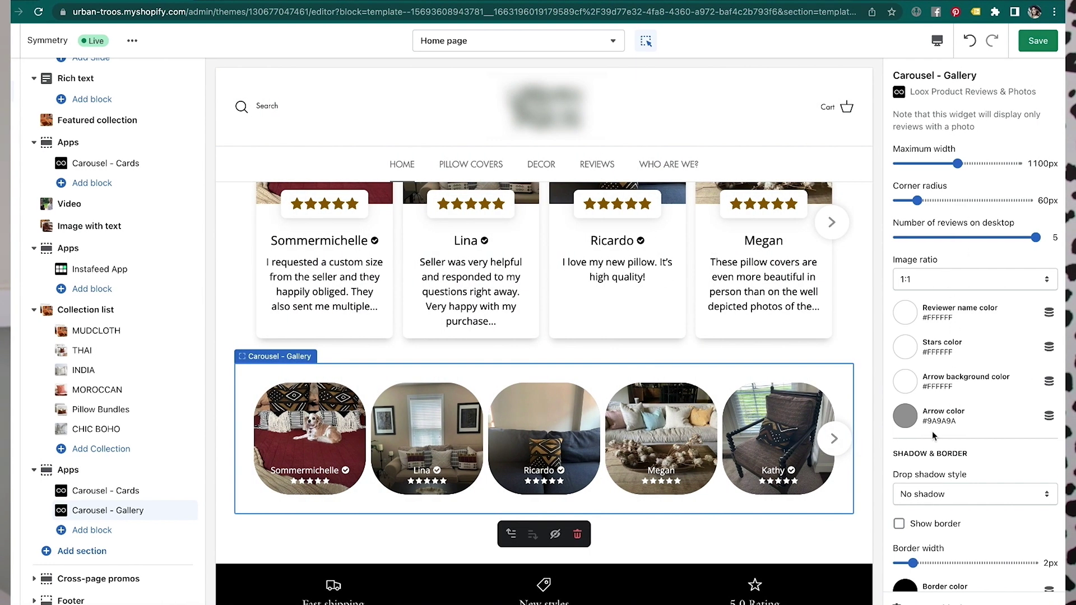
click(84, 530)
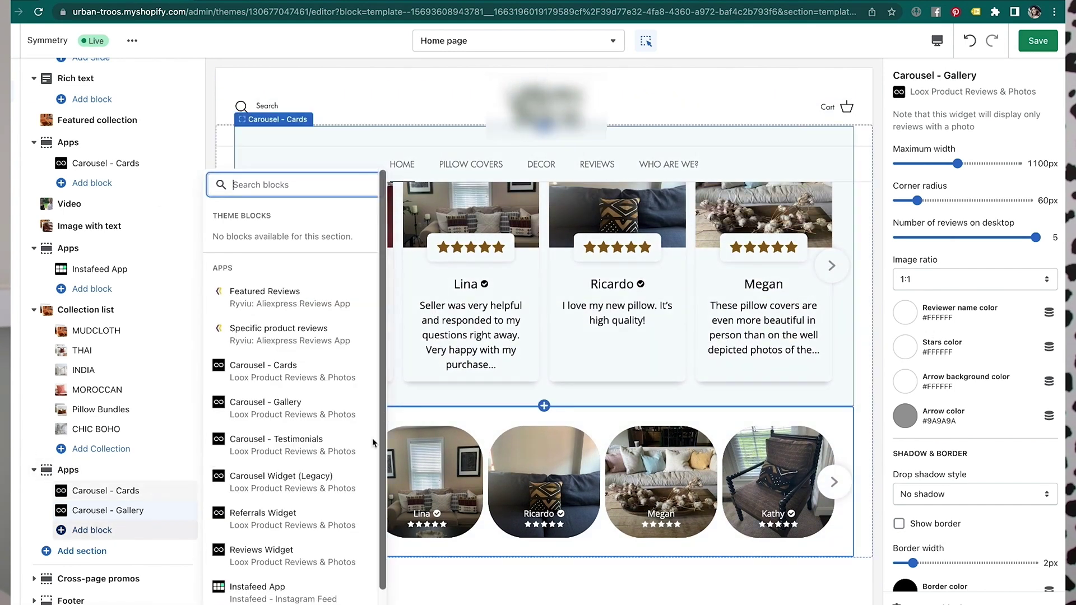
click(312, 454)
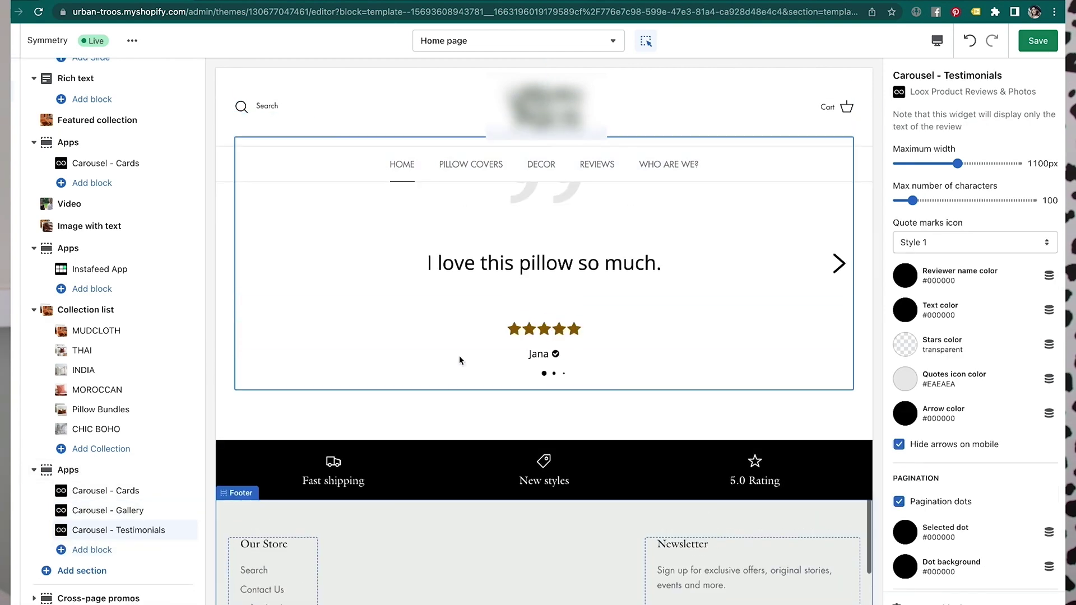
Page forward through the customer reviews in the Carousel - Testimonials preview
click(838, 343)
click(839, 343)
click(838, 343)
click(839, 343)
click(838, 343)
click(838, 343)
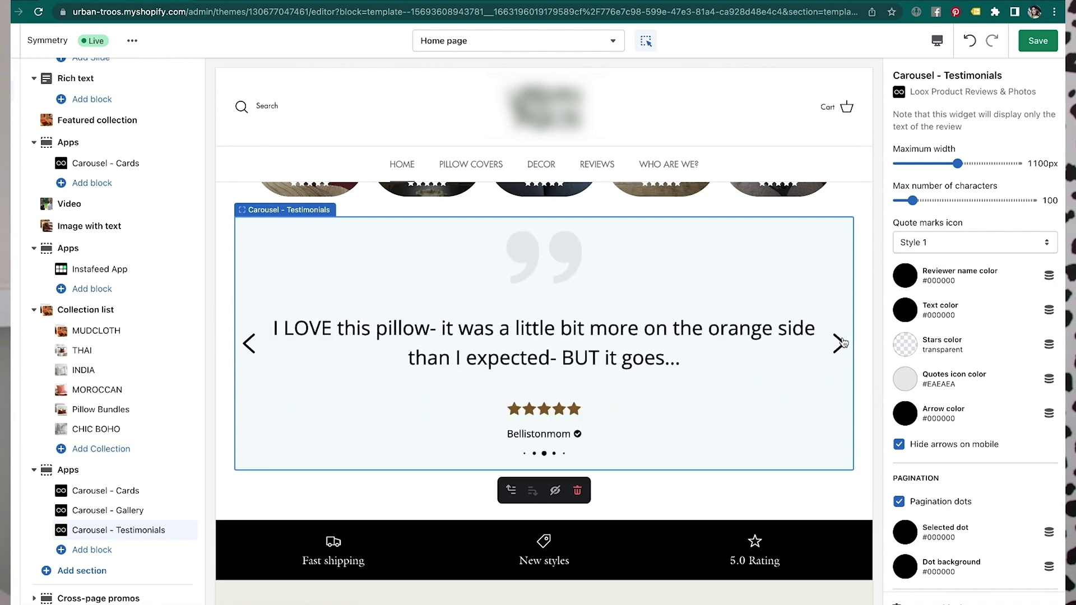
click(838, 343)
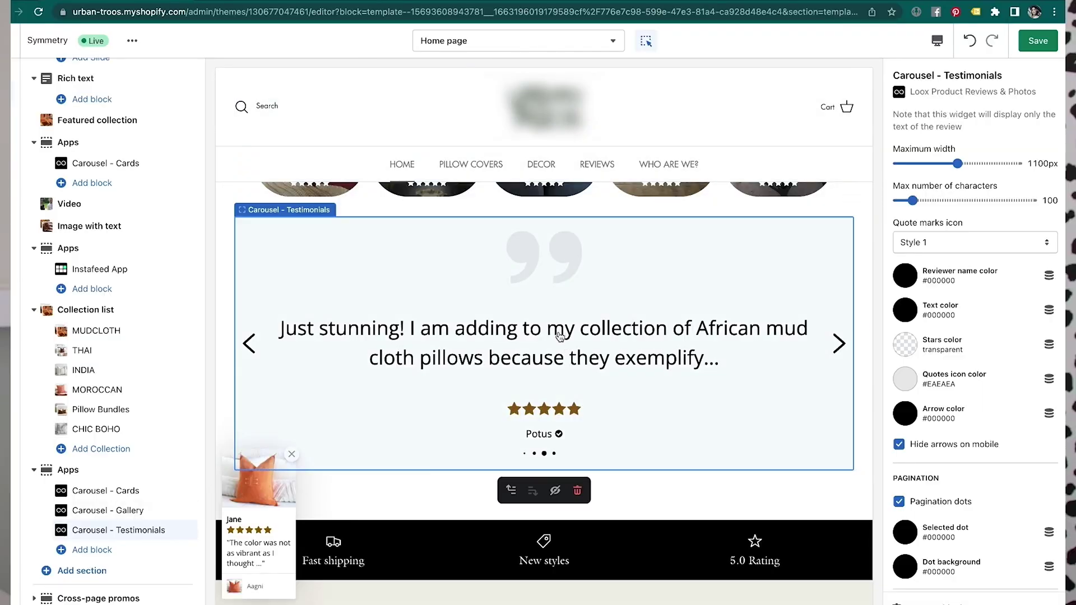
Review the Cards, Gallery and Testimonials carousels in the home page preview, from the Collections section down to the footer
scroll(521, 348, up, 2)
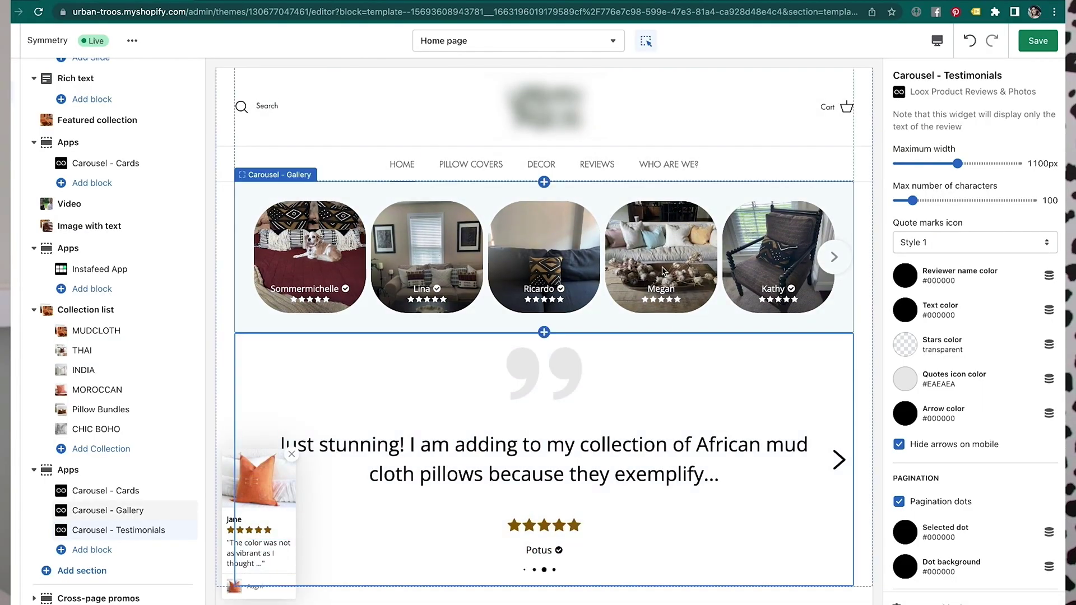
scroll(617, 264, up, 7)
scroll(545, 461, down, 9)
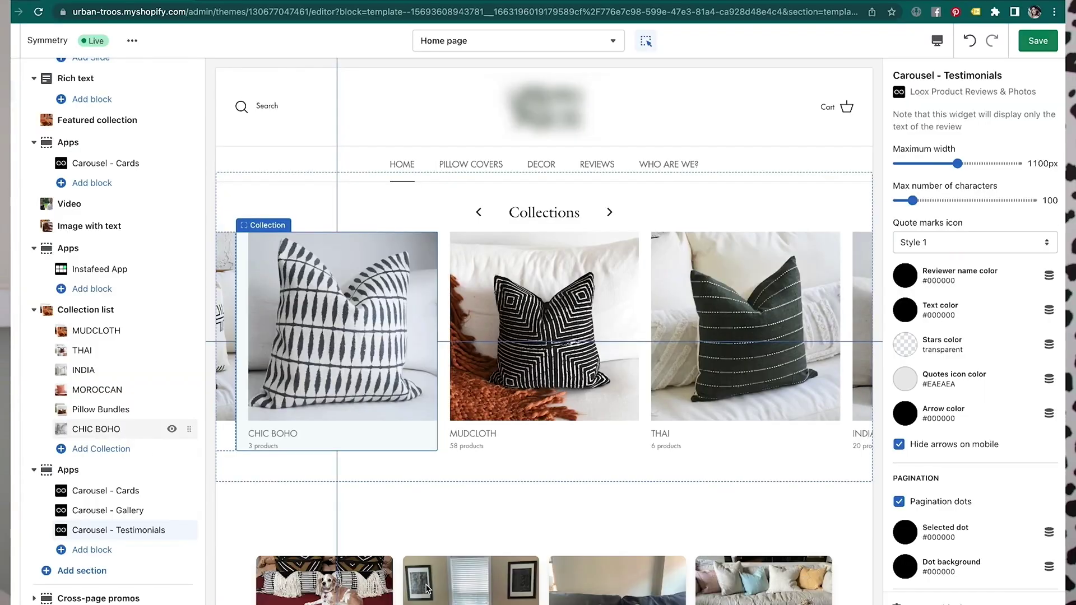
scroll(426, 588, down, 3)
scroll(427, 590, down, 10)
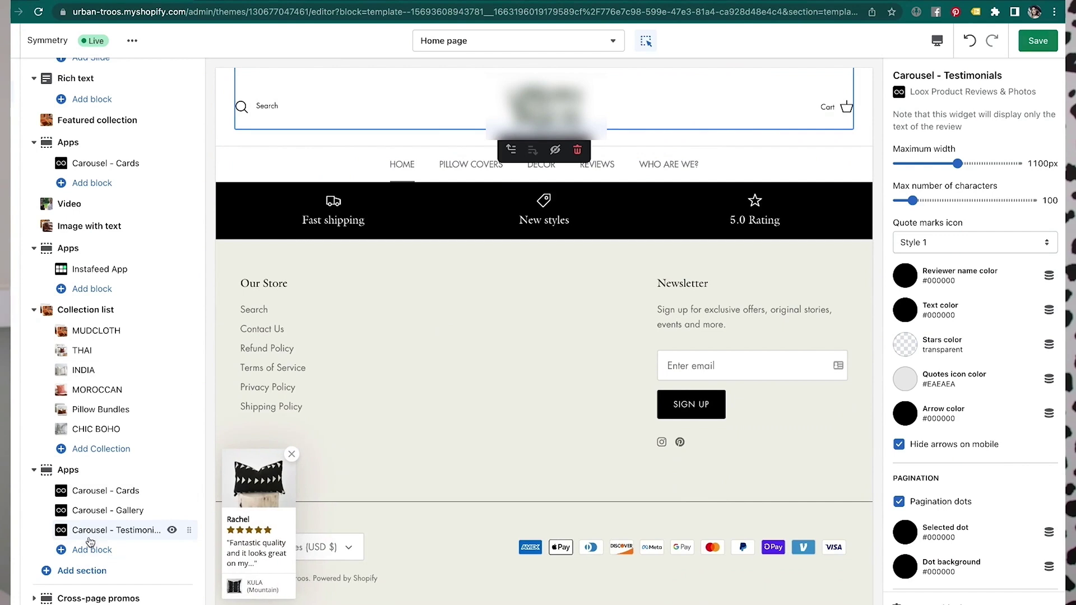
Try to add the Loox Carousel Widget (Legacy) block beneath Carousel - Testimonials in the same Apps section
click(93, 550)
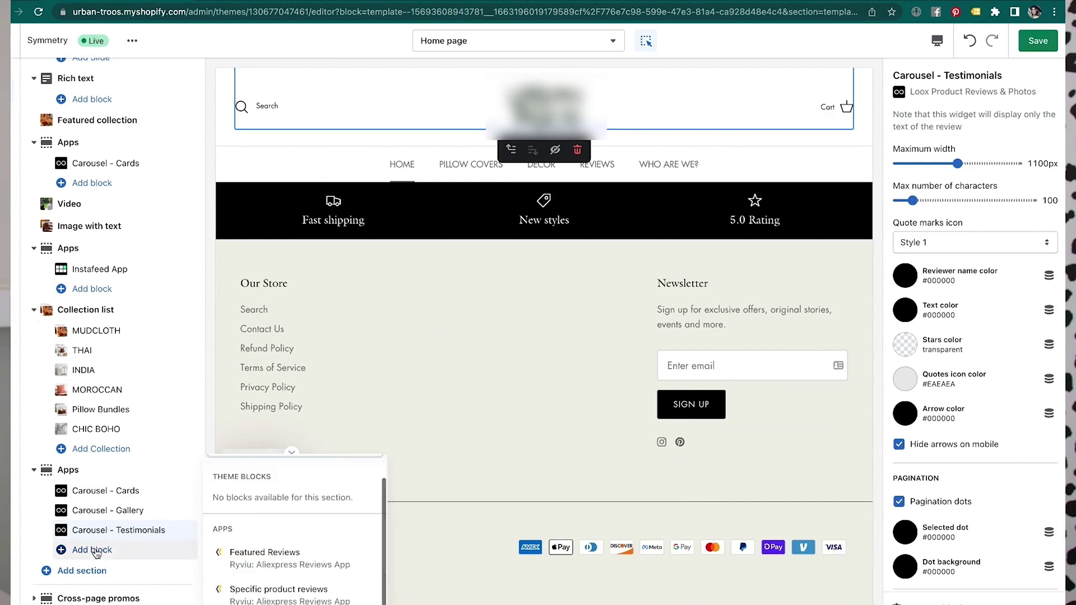
scroll(294, 507, down, 1)
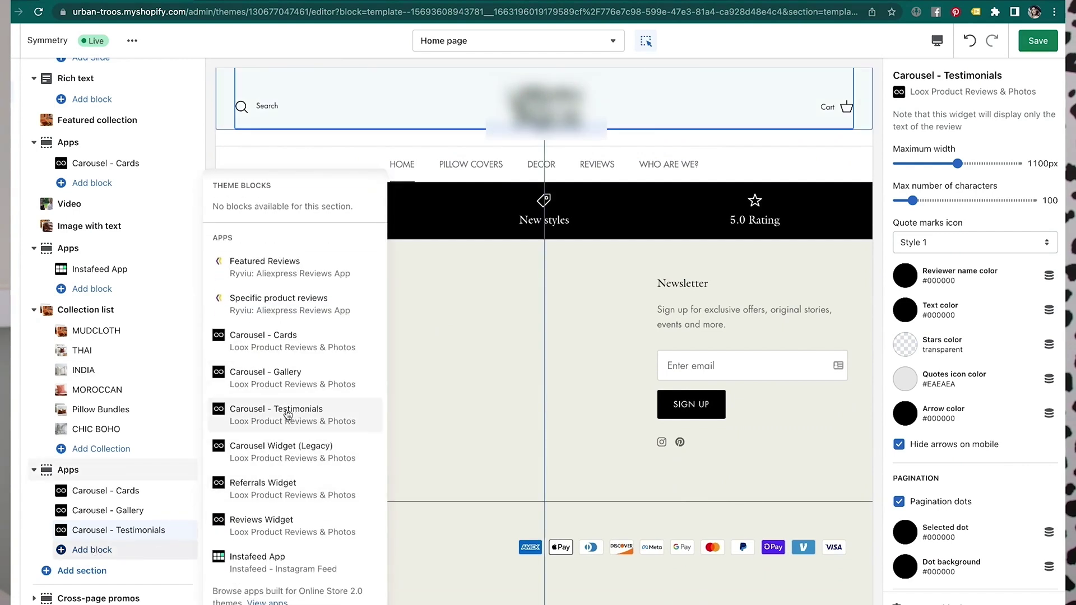
click(345, 449)
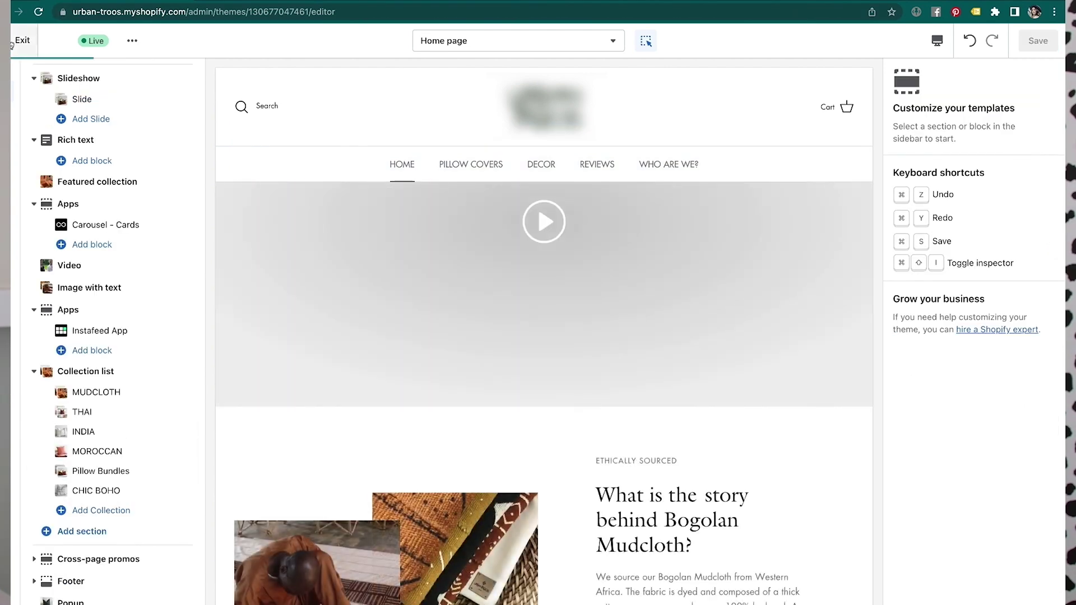
Leave the theme editor and open the Loox Product Reviews & Photos app from the installed apps
click(23, 40)
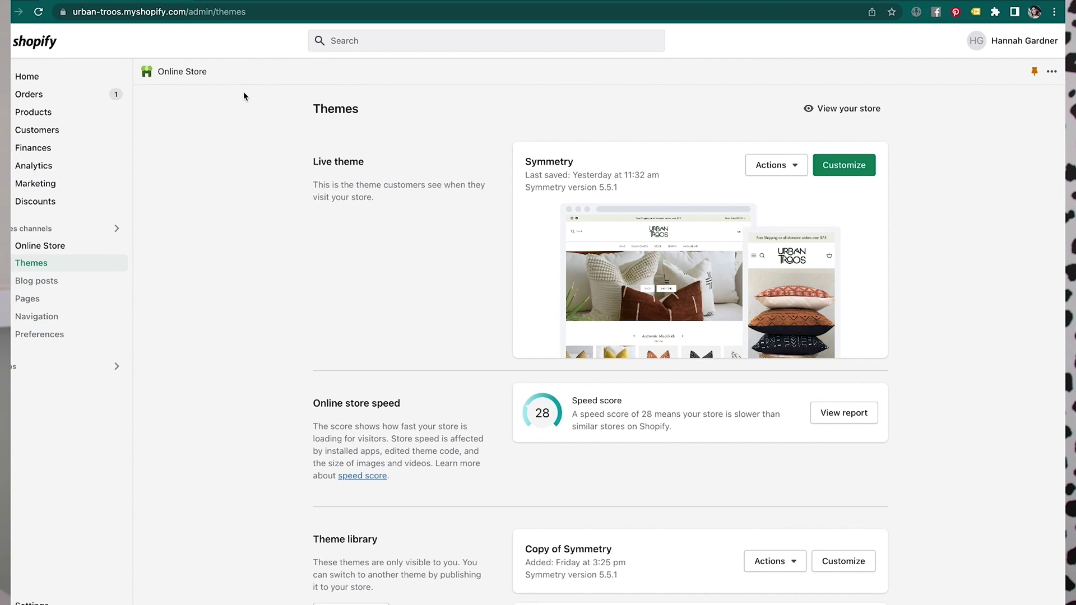
click(356, 45)
click(424, 75)
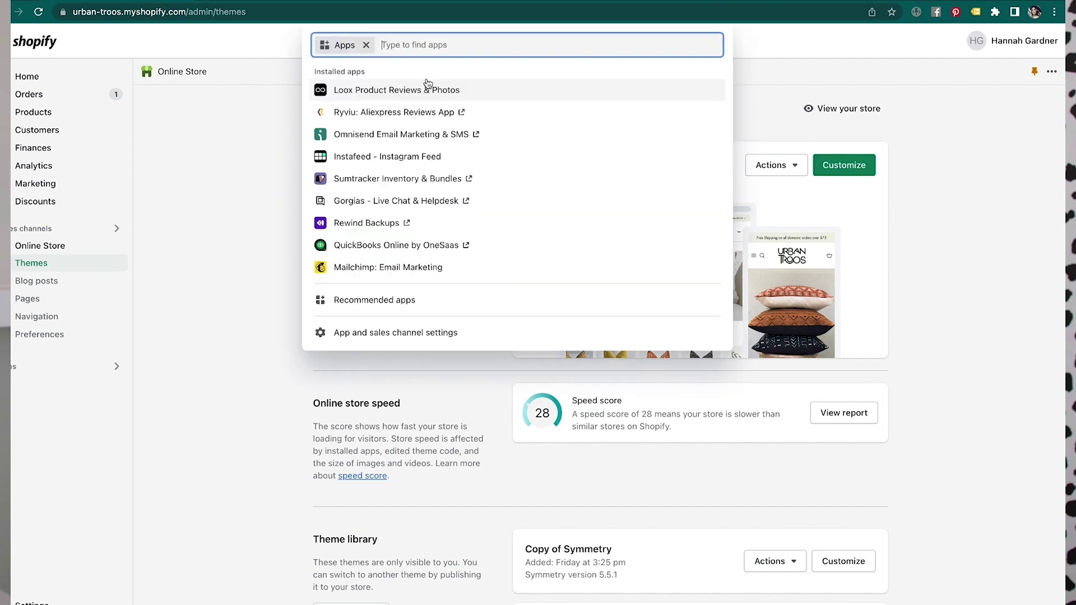
click(397, 87)
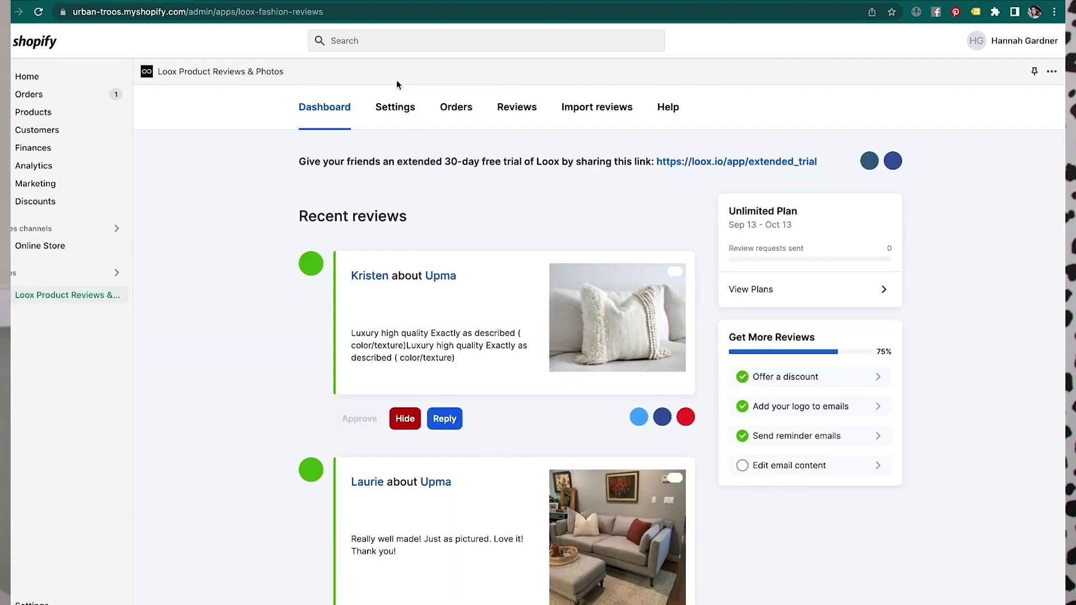
Look over the Collect reviews settings in Loox and open the Display reviews overview
click(408, 107)
scroll(682, 339, down, 2)
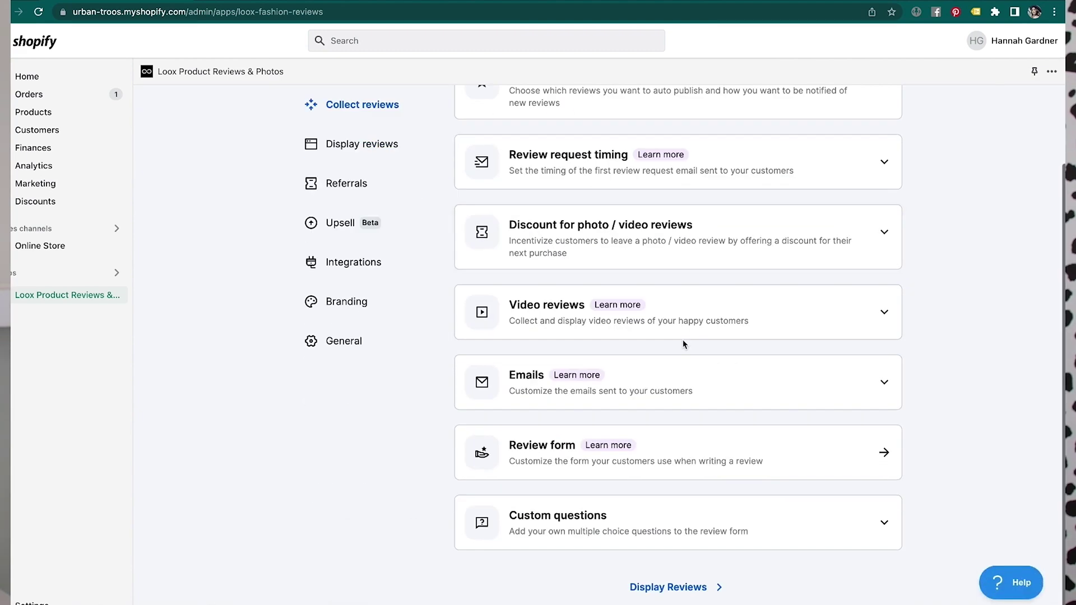
scroll(682, 339, up, 2)
click(382, 212)
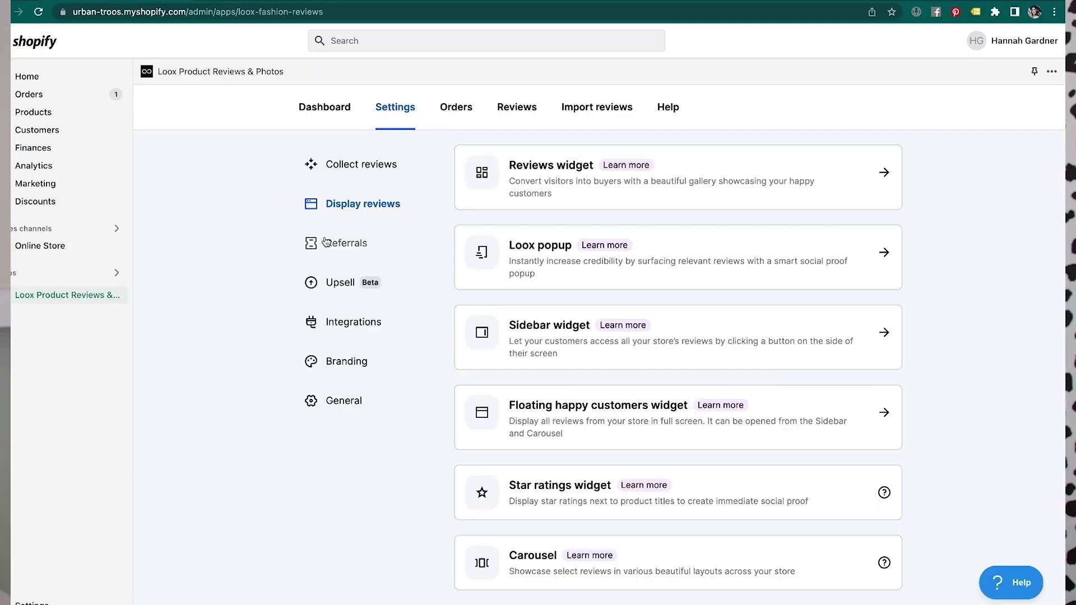
Look over the Upsell settings, including the post-purchase offer, timer and shipping fee options, and open the Integrations settings
click(323, 291)
scroll(592, 319, down, 2)
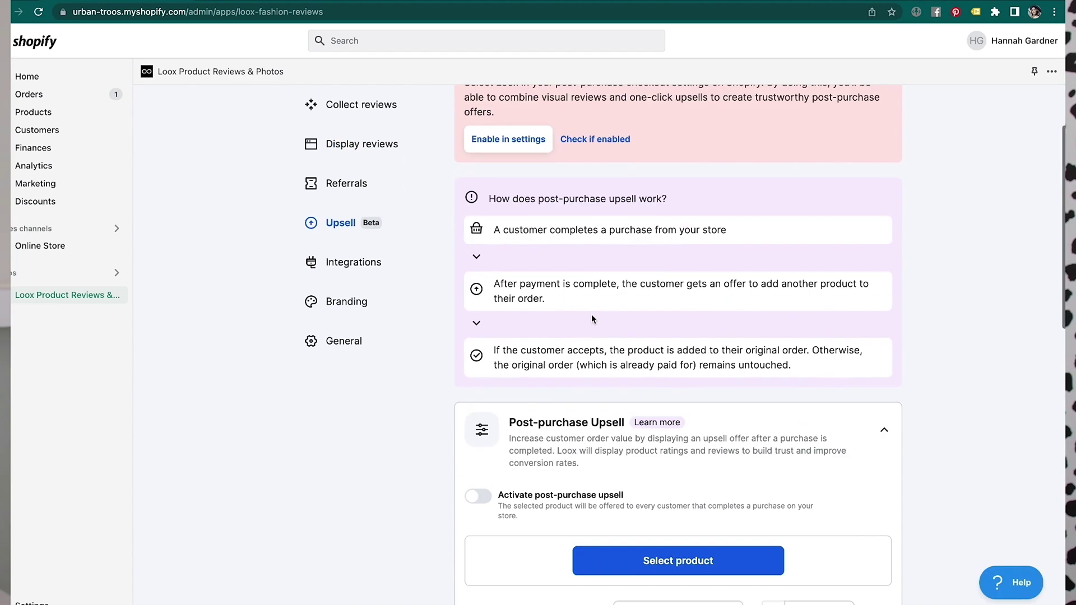
scroll(592, 319, down, 15)
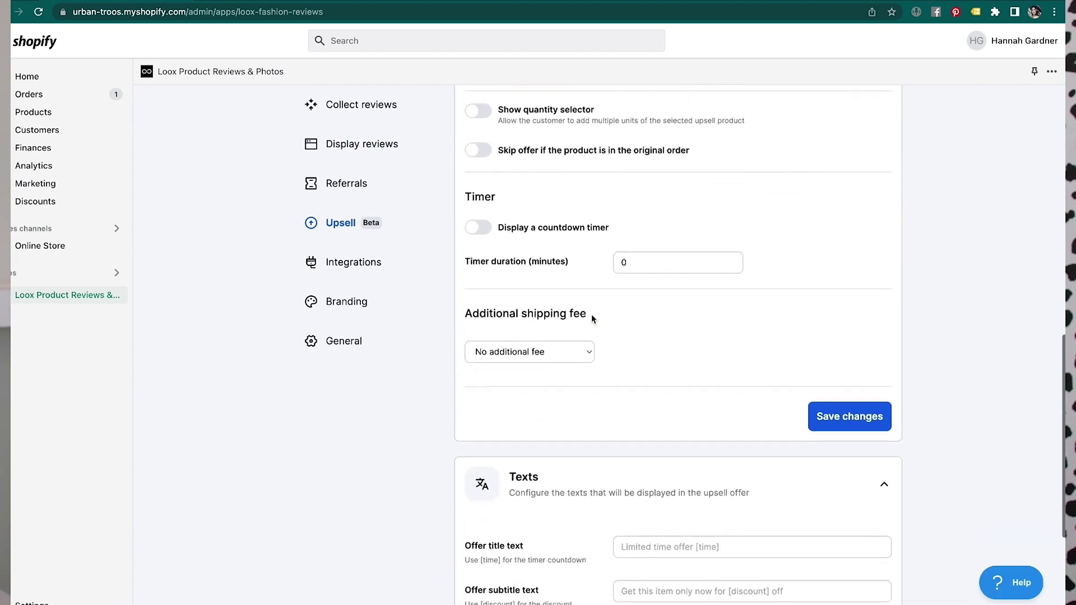
scroll(591, 314, up, 15)
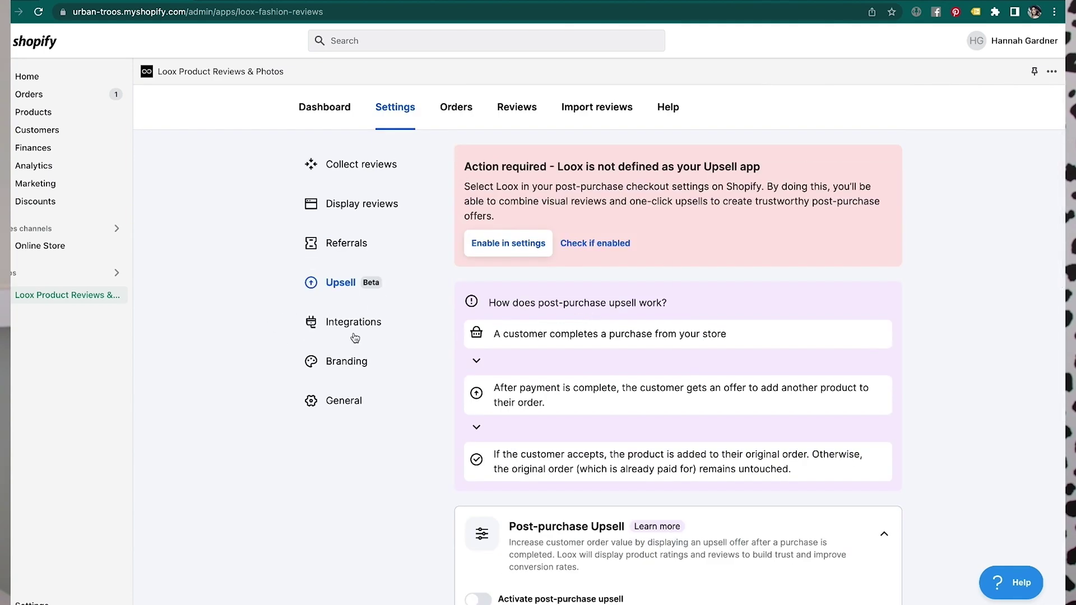
click(342, 320)
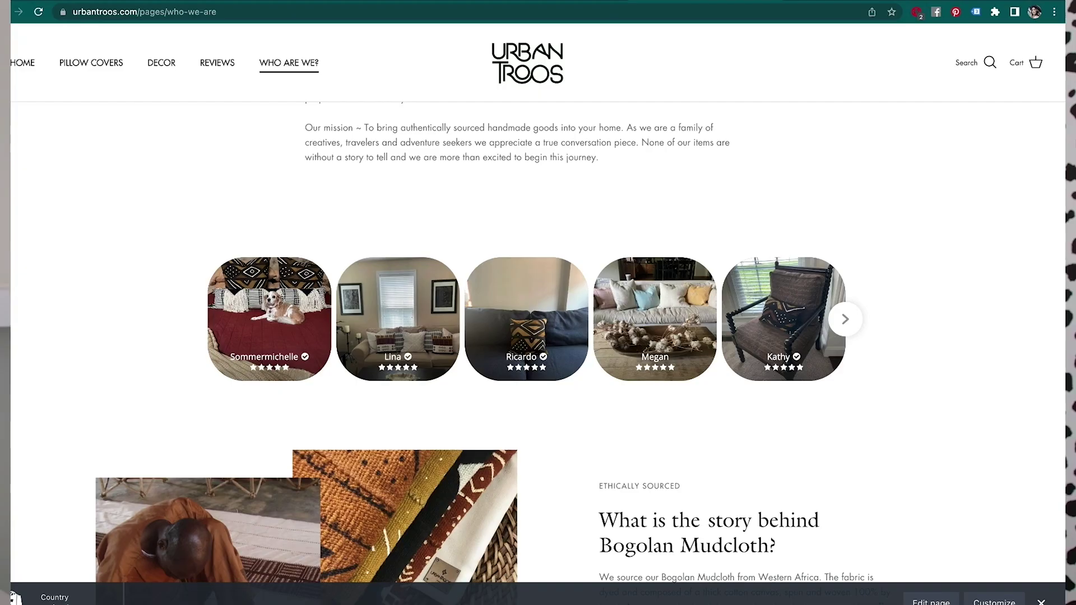
Search the web for "pillow" from the browser window showing the store's Who Are We page
click(615, 14)
text(pillow)
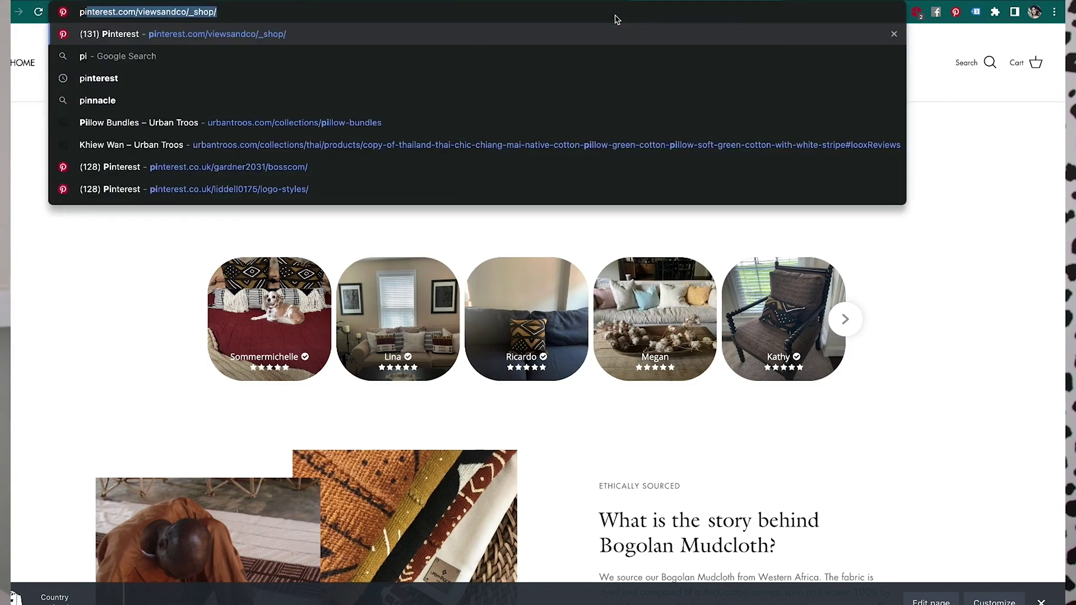
key(Return)
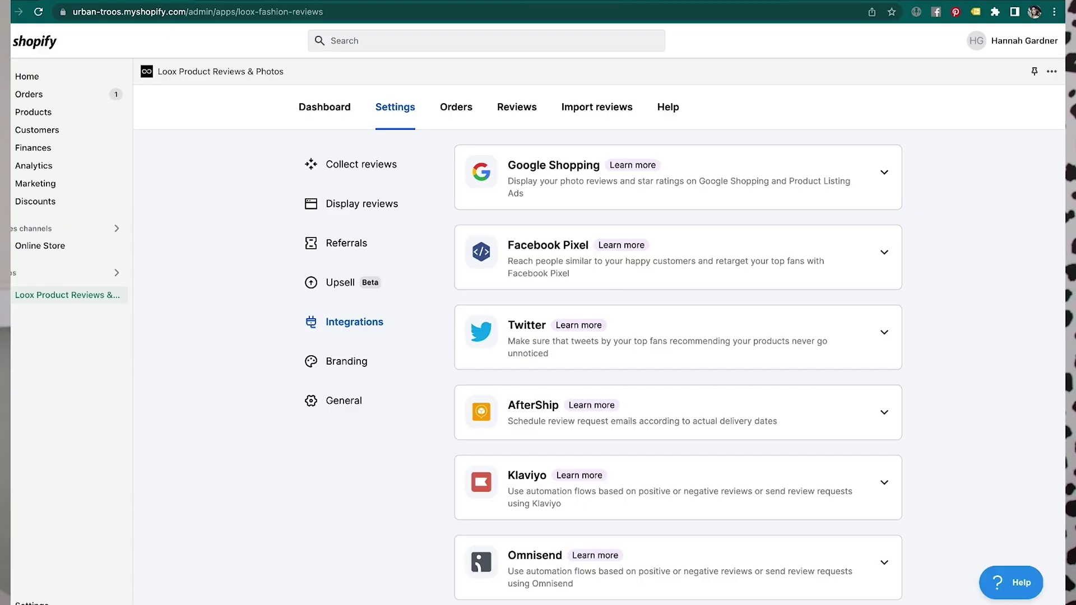
Look through the Loox integrations list for the shopping, email marketing and loyalty services it supports
scroll(637, 307, down, 6)
scroll(637, 310, down, 10)
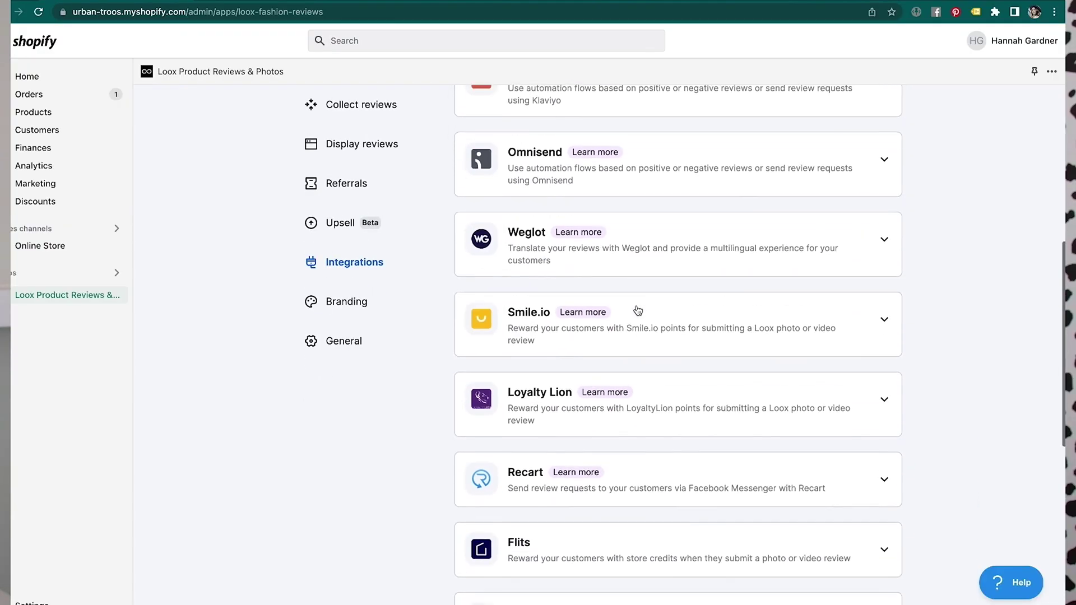
scroll(637, 311, up, 13)
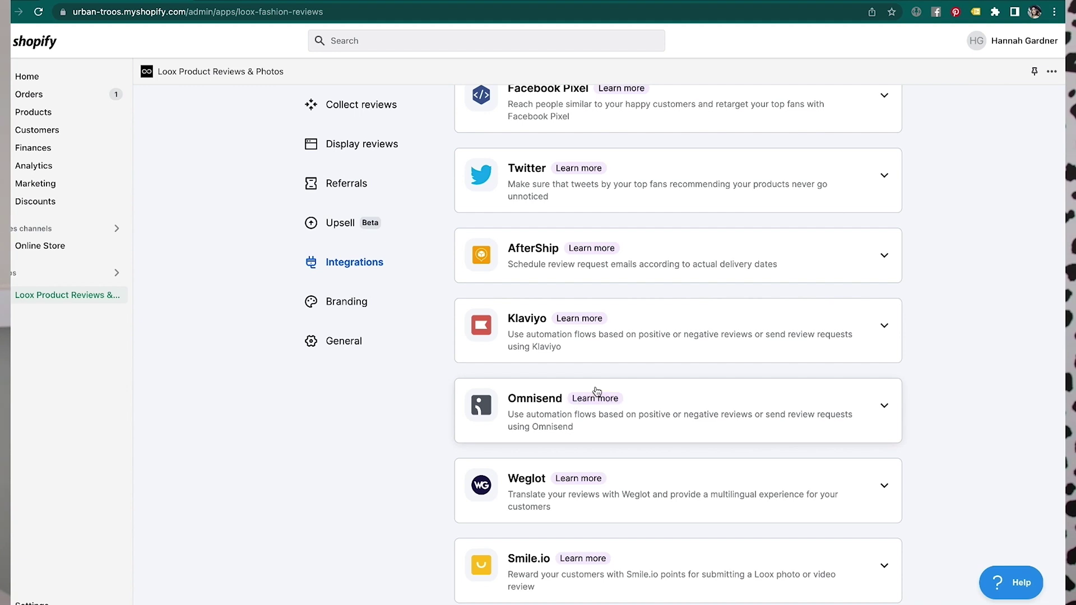
Examine the General appearance and Email appearance options in the Branding settings, keeping the Modern email appearance
click(337, 306)
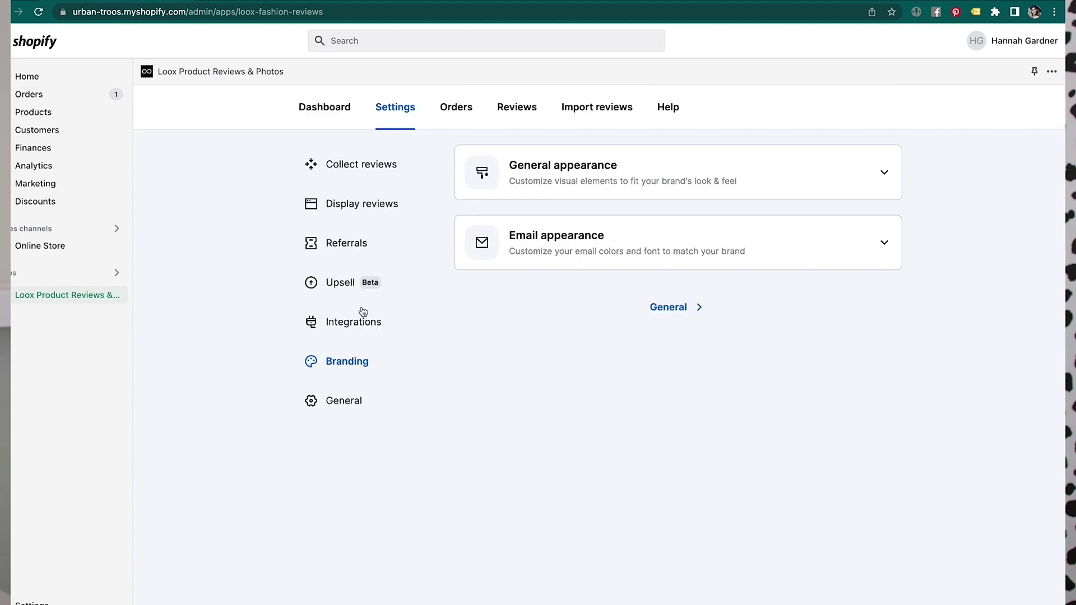
click(860, 171)
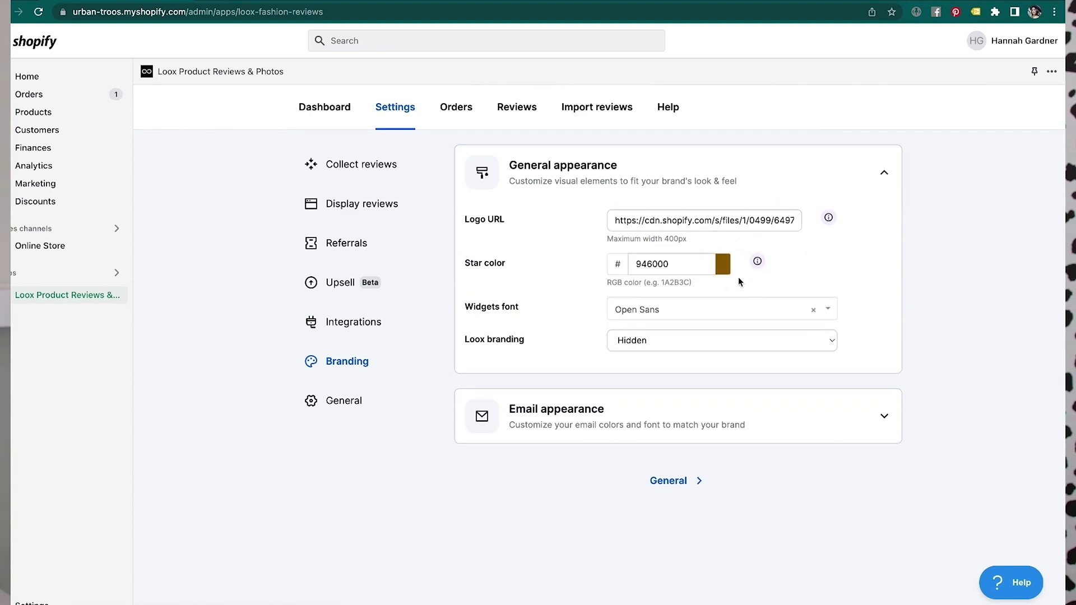
click(760, 424)
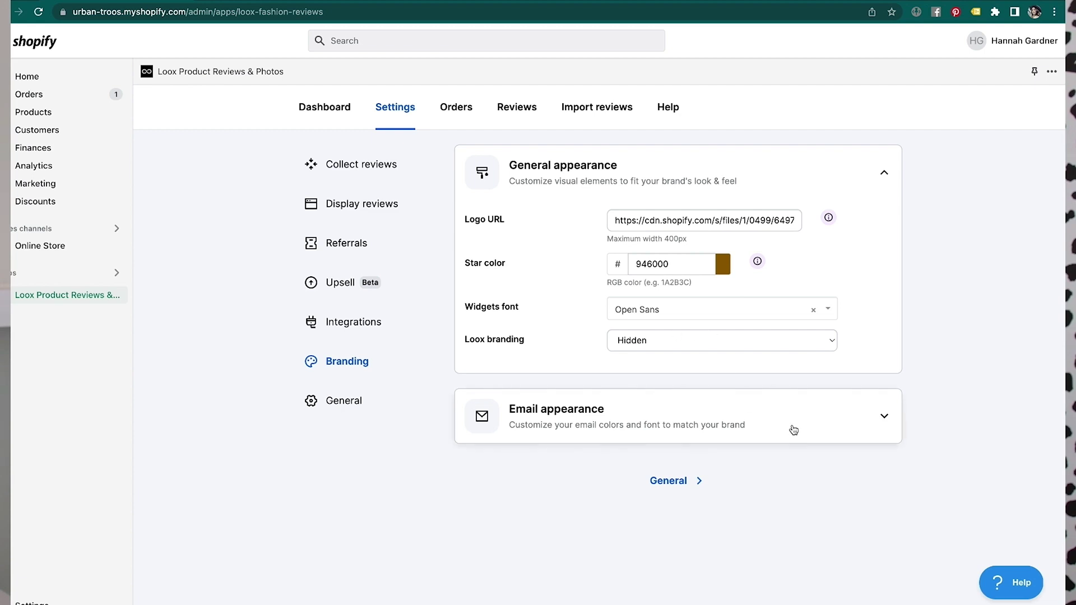
scroll(794, 448, down, 1)
click(699, 459)
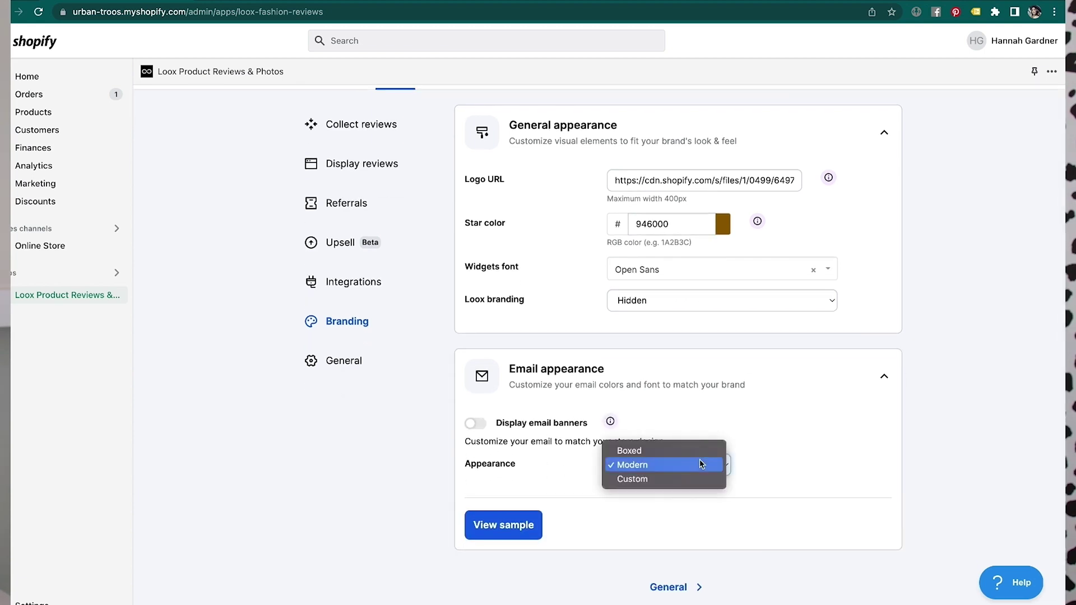
click(827, 475)
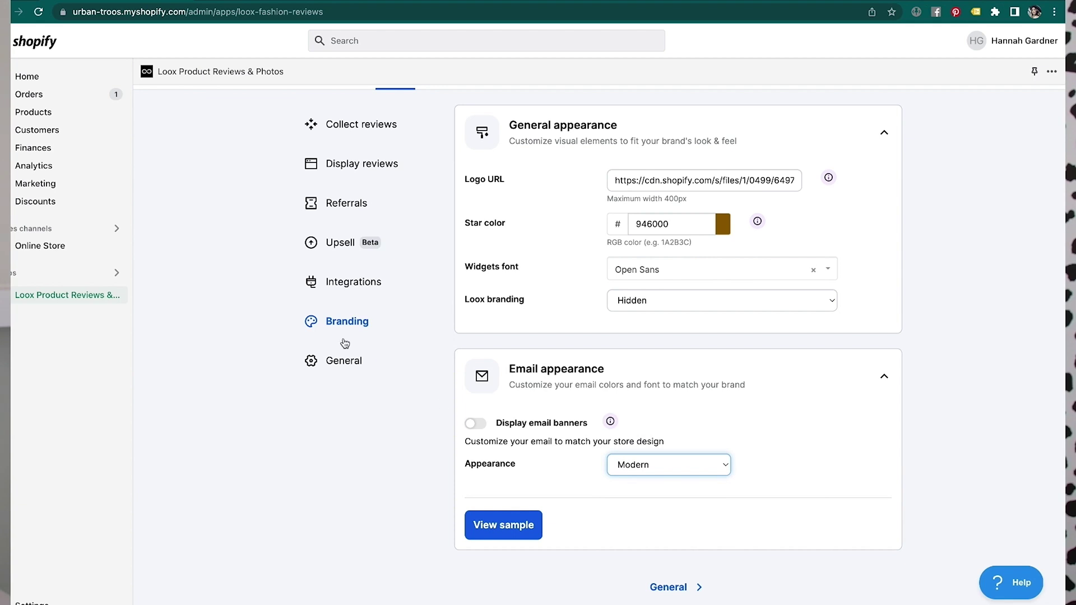
scroll(341, 373, up, 1)
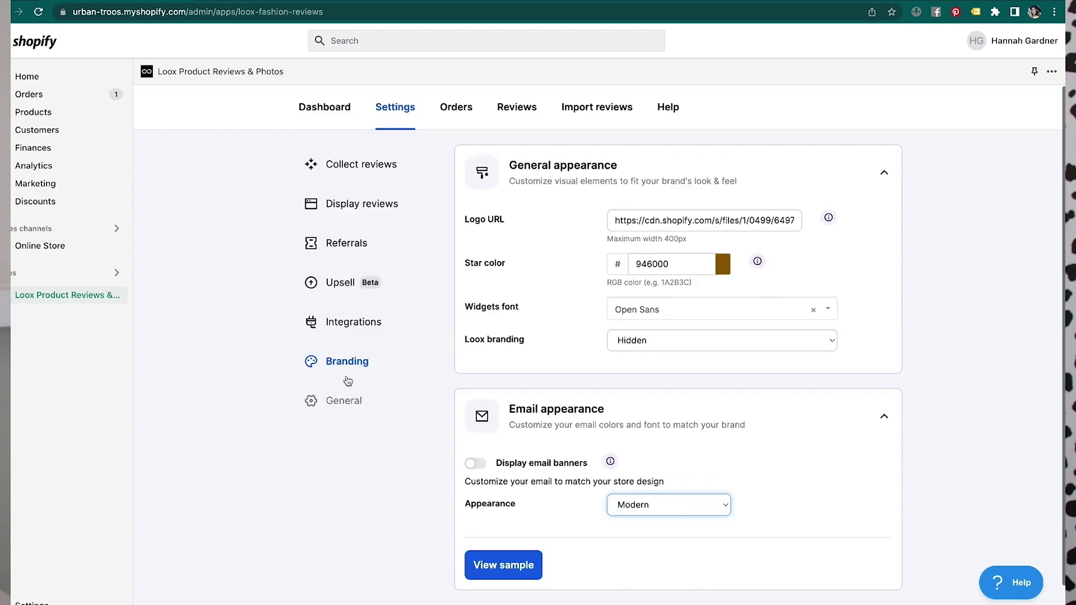
Look over the Loox Orders page with its review request statuses
click(456, 105)
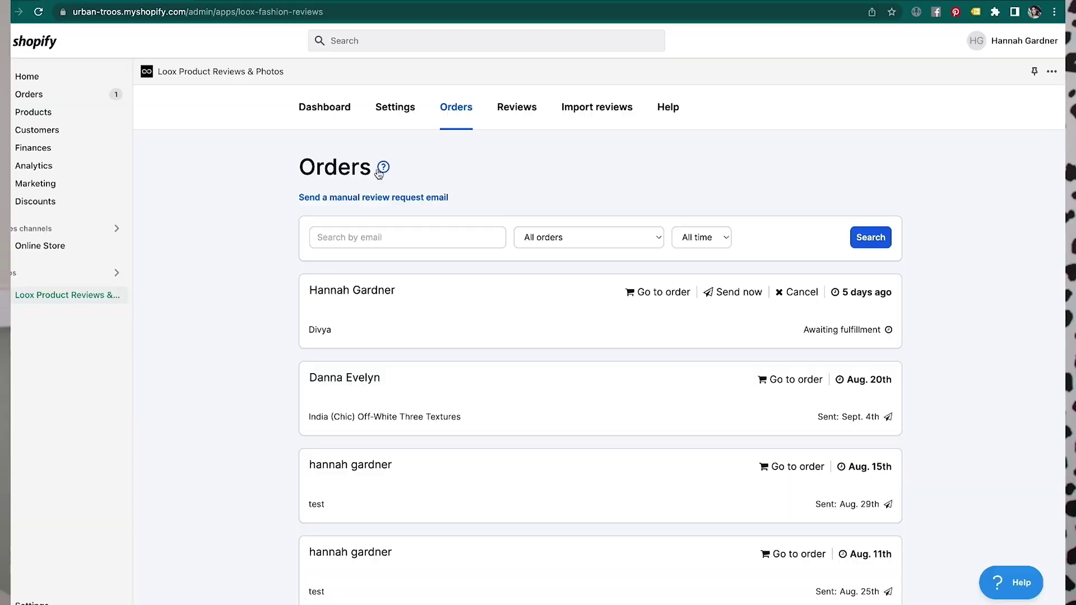
scroll(417, 253, down, 10)
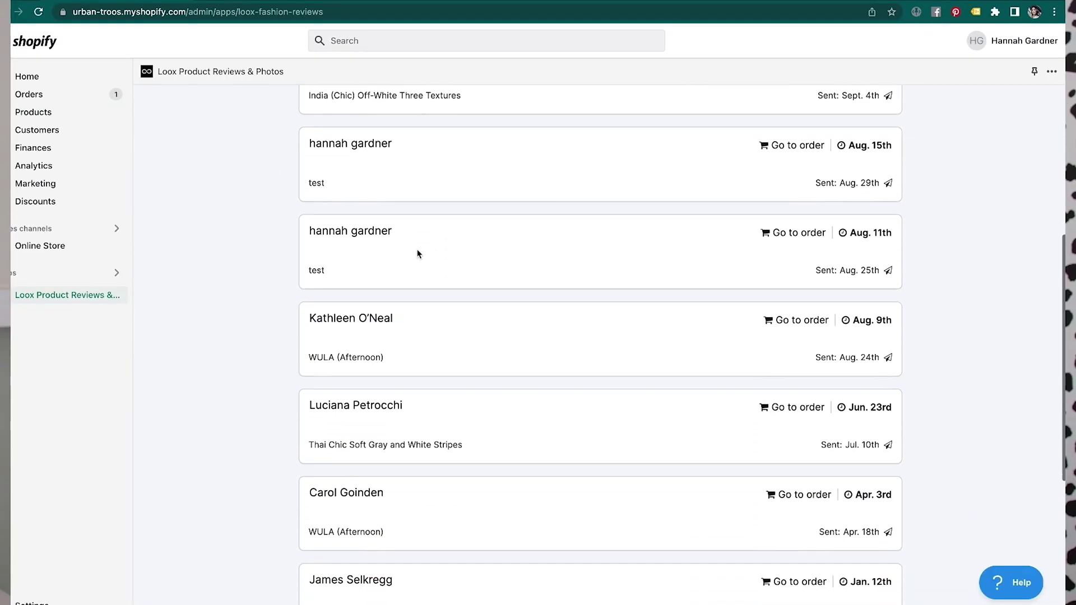
scroll(417, 254, up, 10)
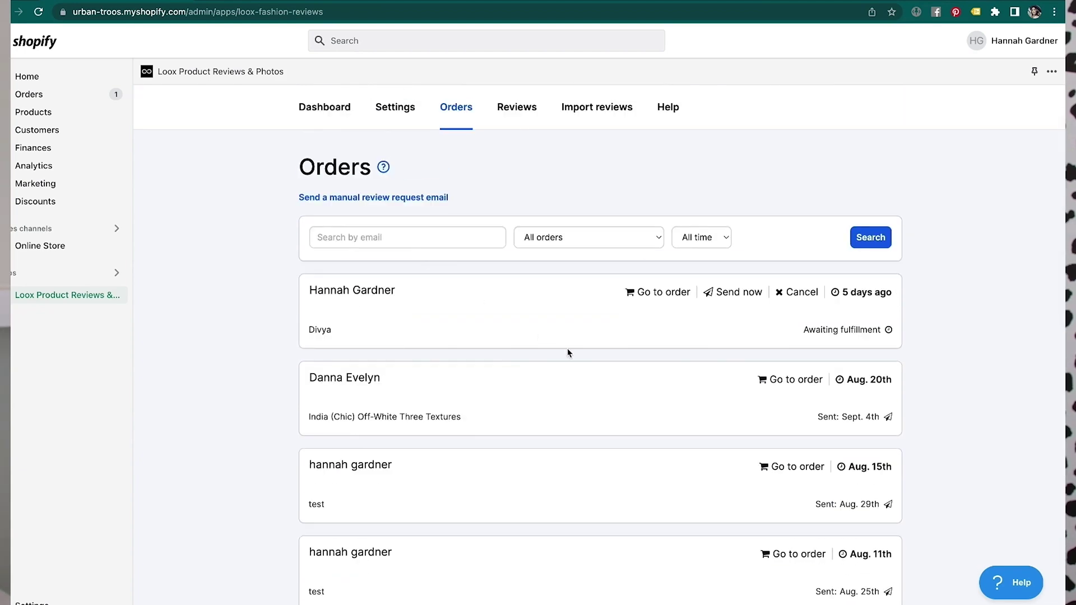
Look over the Loox Reviews page and view the additional actions available for the newest review
click(512, 109)
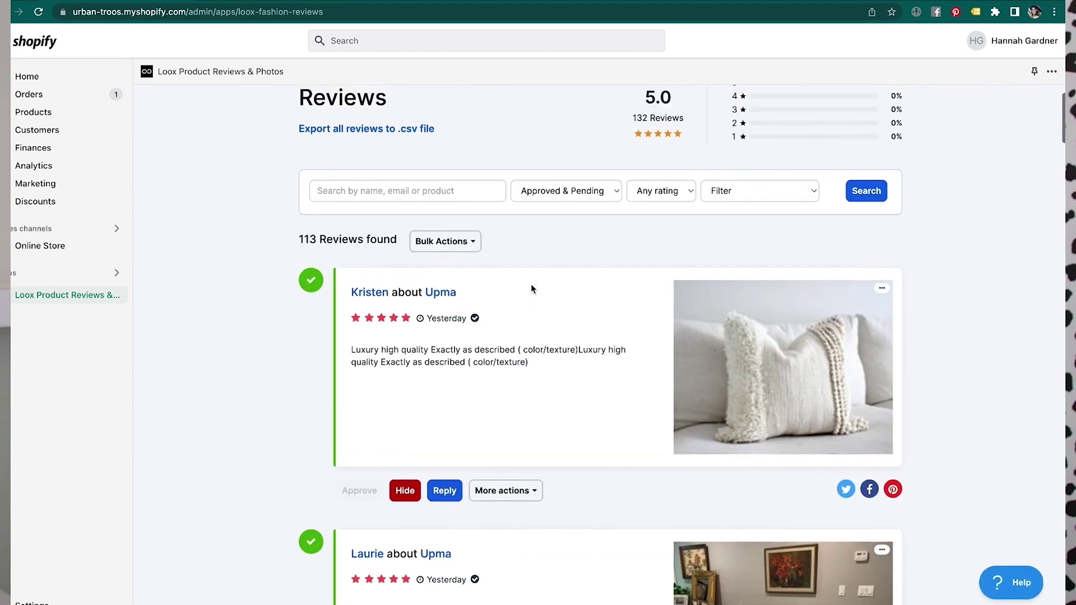
scroll(638, 401, down, 5)
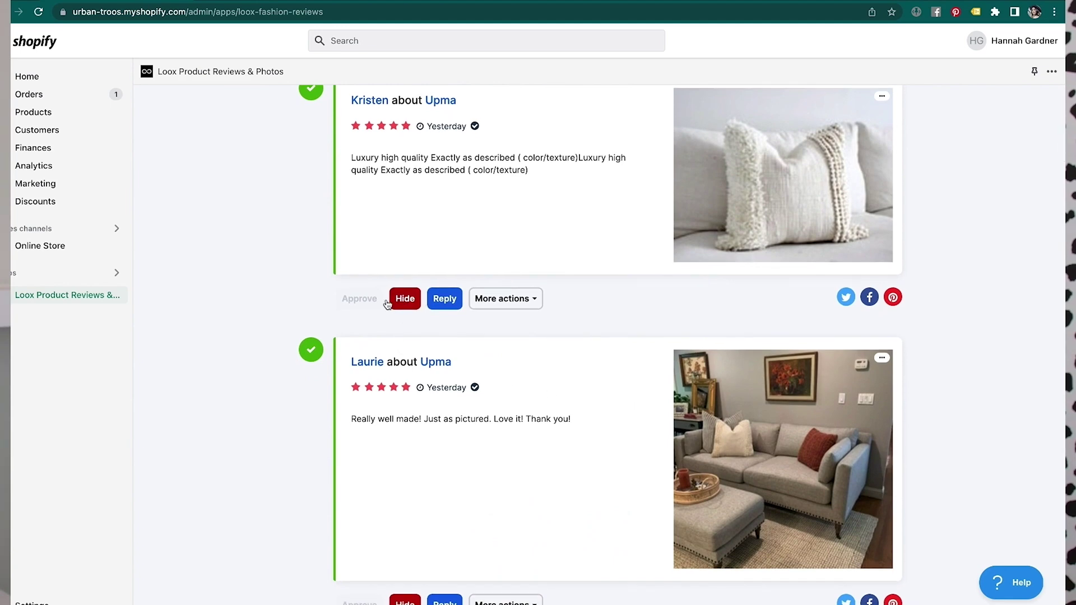
click(511, 299)
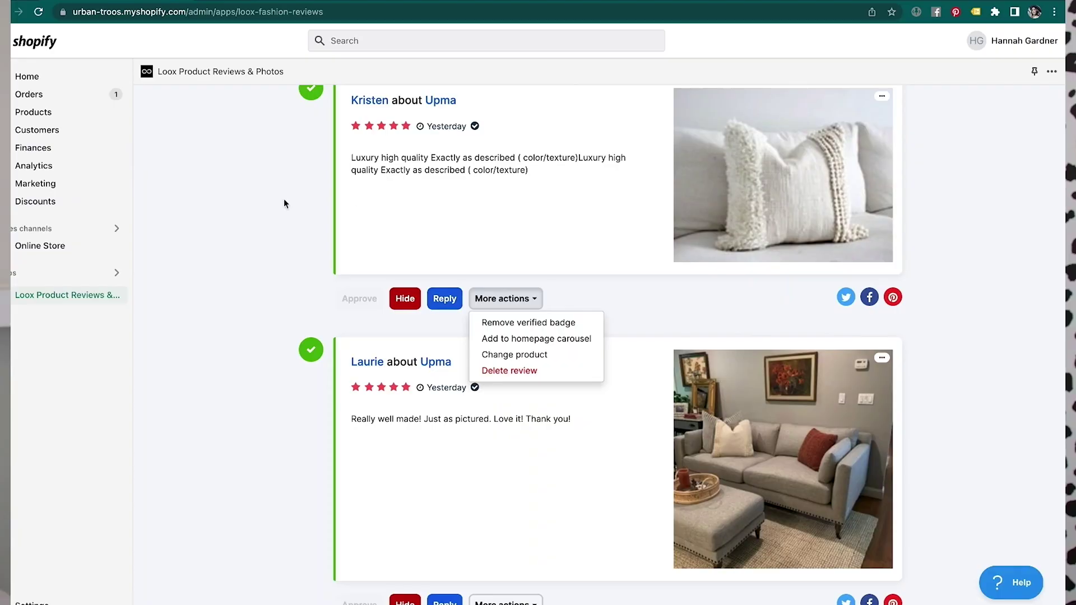
click(245, 192)
scroll(245, 192, up, 5)
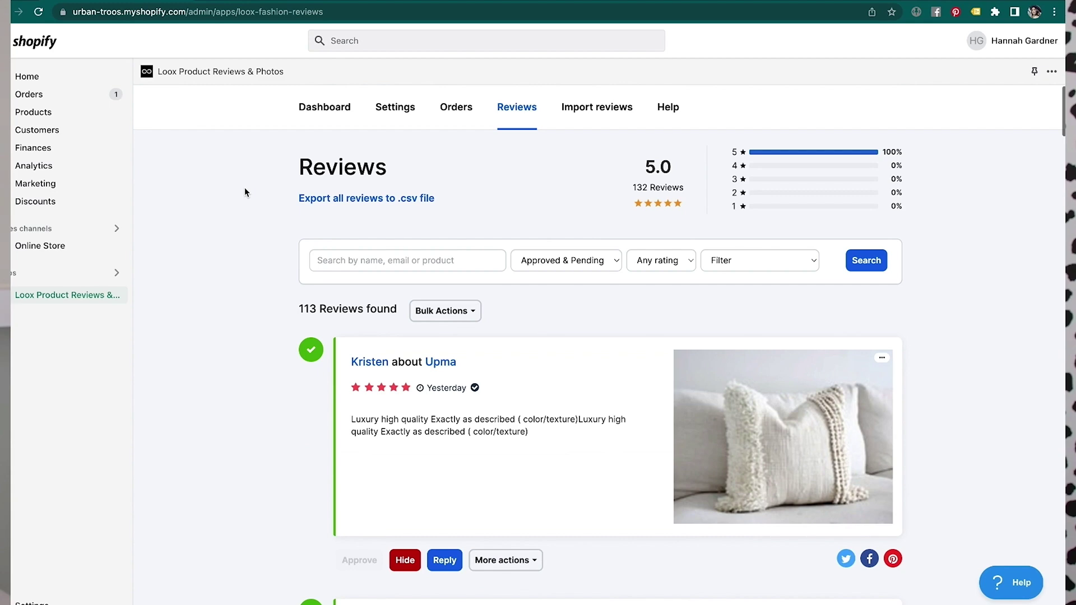
Read the Import reviews instructions for AliExpress, supported apps and spreadsheets
click(591, 111)
scroll(758, 392, down, 5)
scroll(758, 392, up, 5)
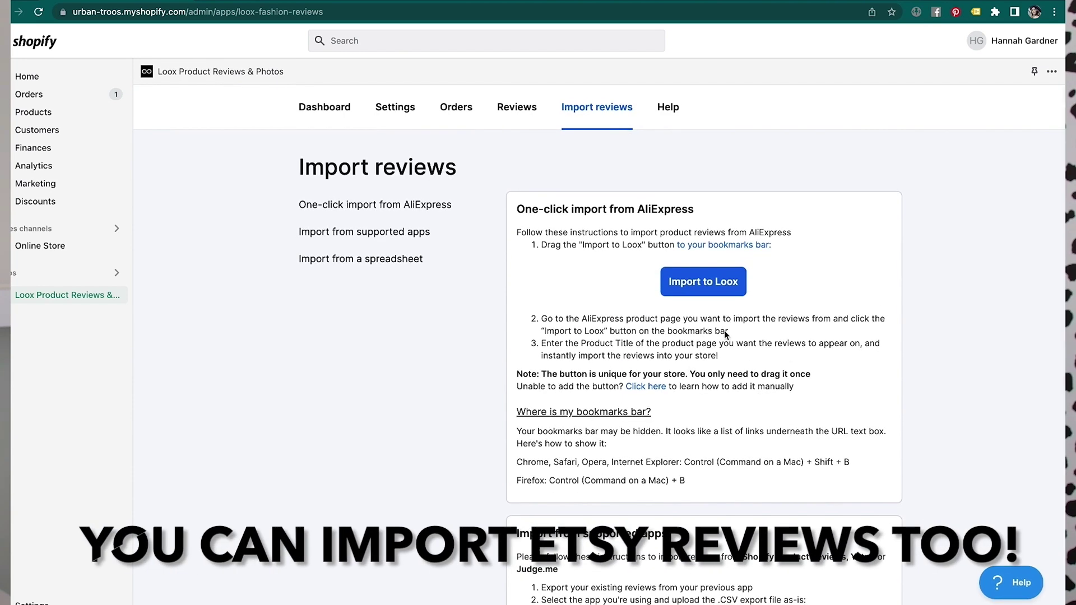
scroll(531, 314, down, 5)
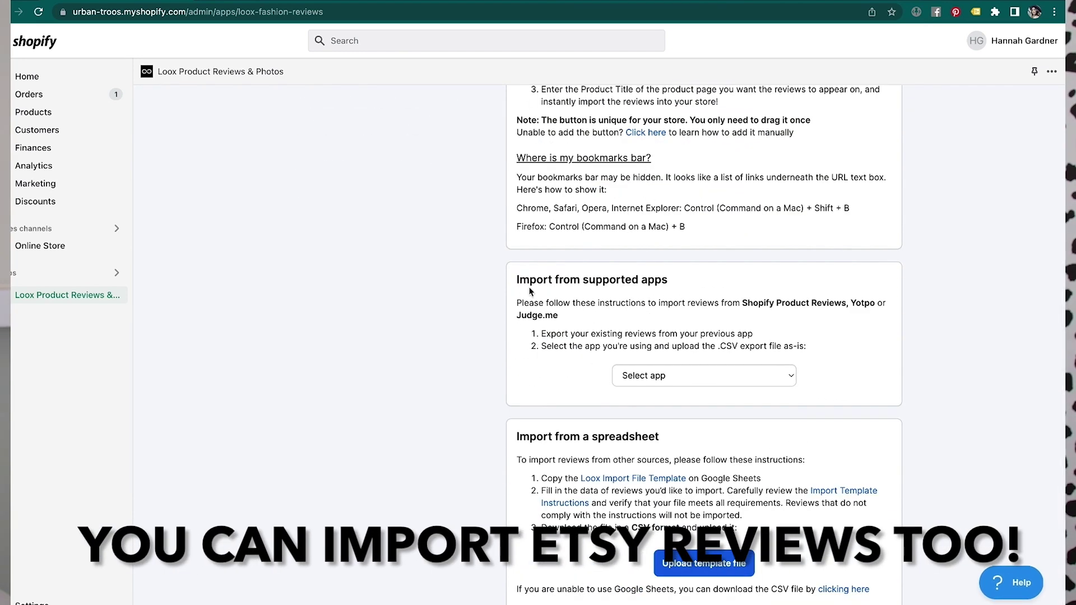